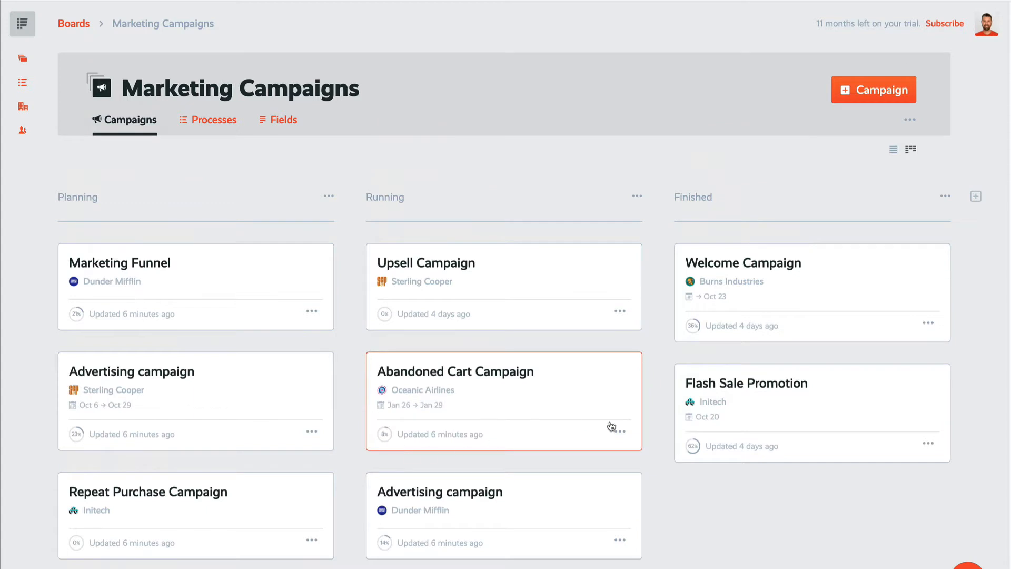
Step: Review the task list of the Marketing Funnel campaign and return to the Marketing Campaigns board
left_click(227, 289)
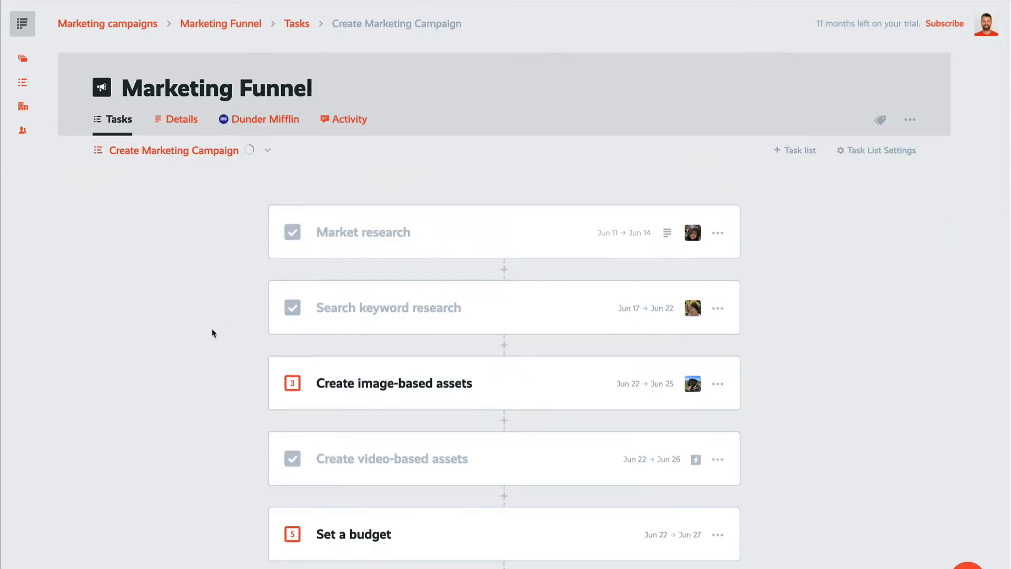
scroll(212, 332, "down", 1)
scroll(212, 332, "down", 4)
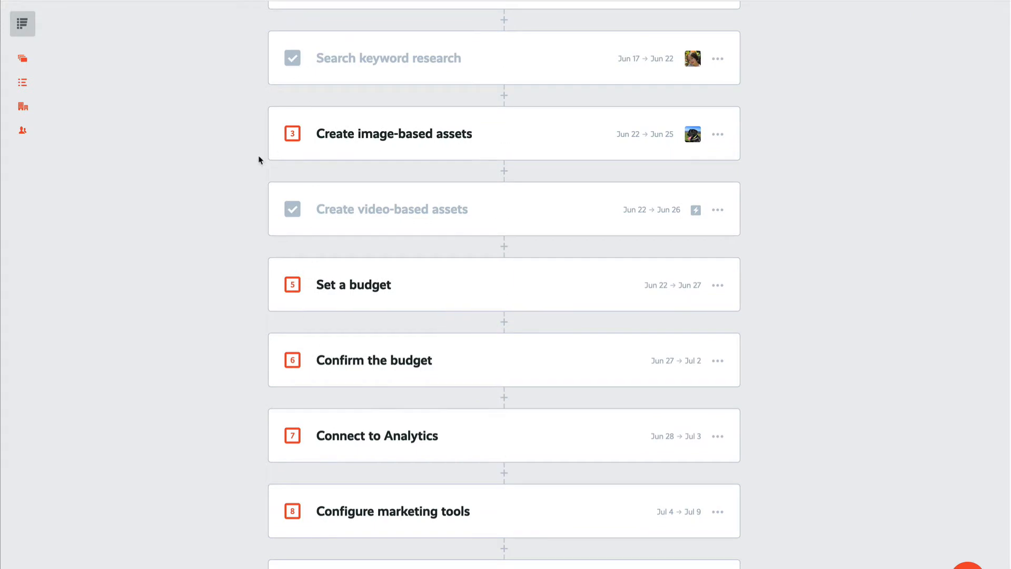
scroll(259, 158, "up", 4)
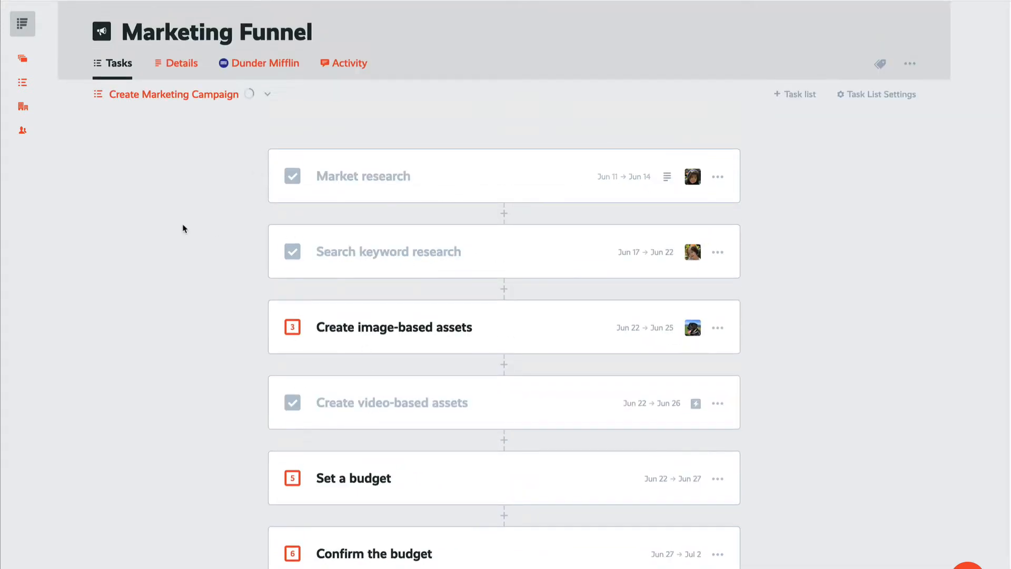
scroll(211, 232, "up", 1)
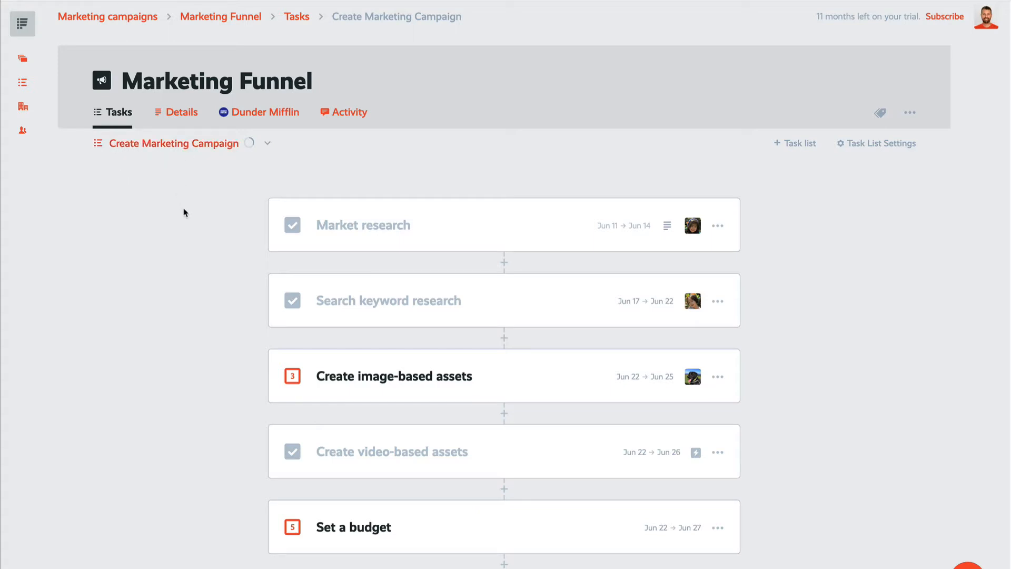
scroll(189, 221, "up", 1)
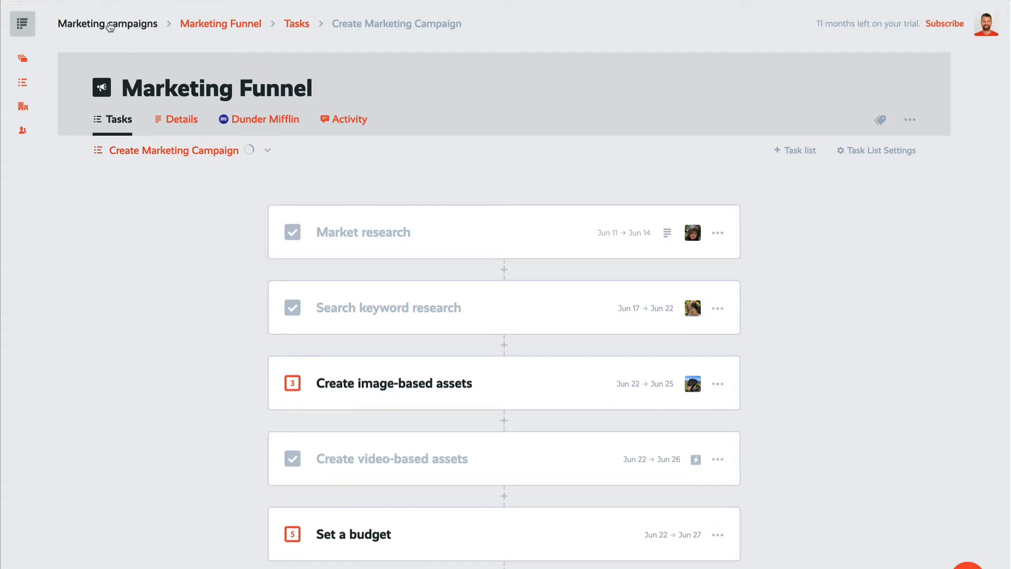
left_click(110, 27)
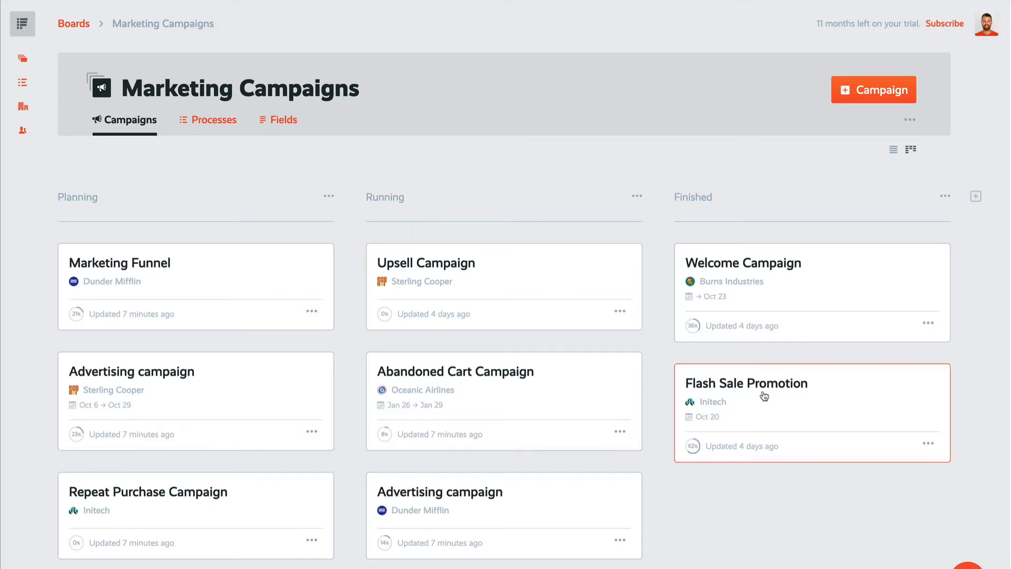
Step: Review the task list of the Flash Sale Promotion campaign and return to the Marketing Campaigns board
left_click(821, 406)
scroll(608, 400, "down", 3)
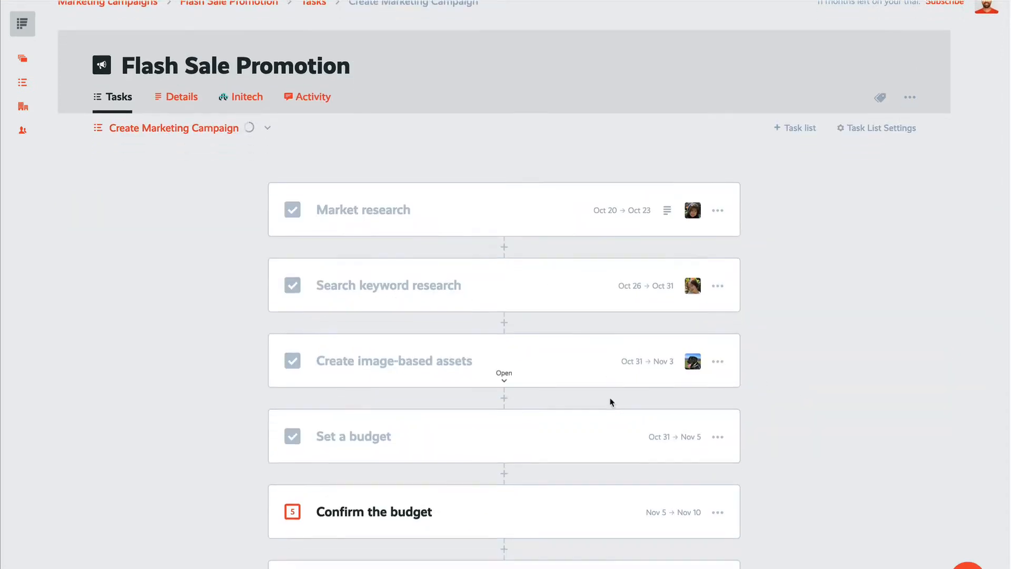
scroll(264, 383, "up", 3)
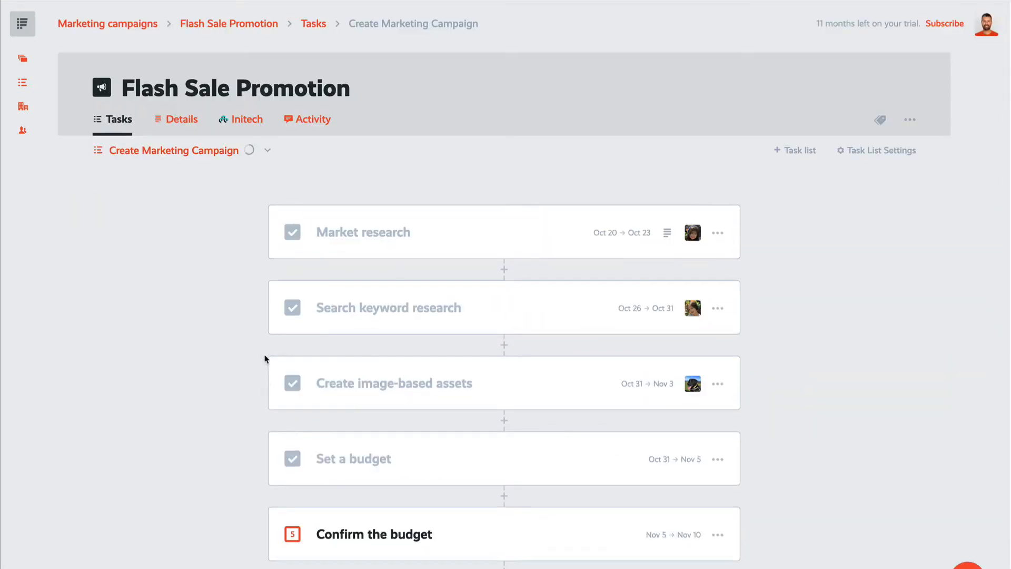
left_click(108, 24)
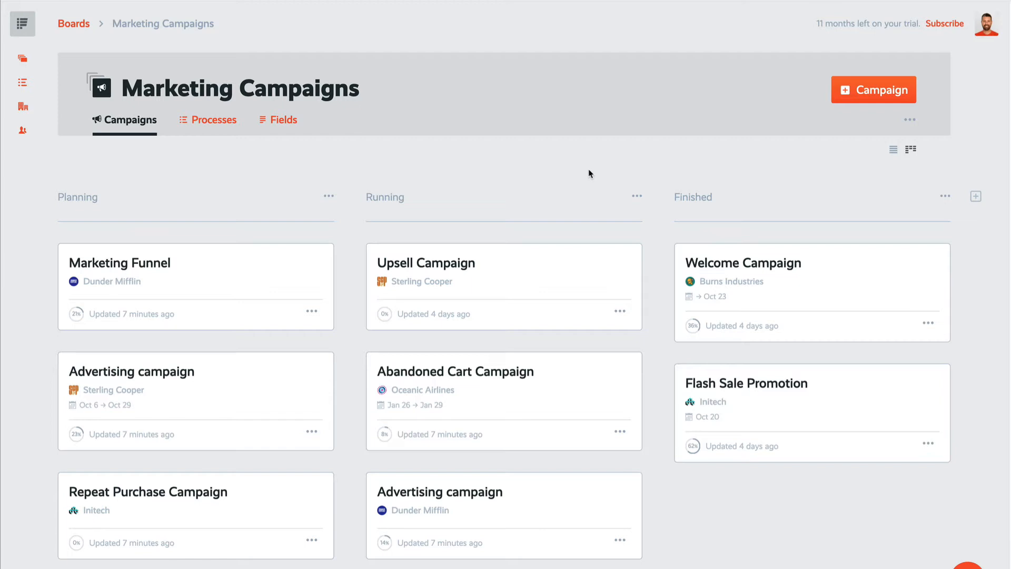
Step: Open the Create Marketing Campaign process in the Process Editor and look over its steps
left_click(26, 86)
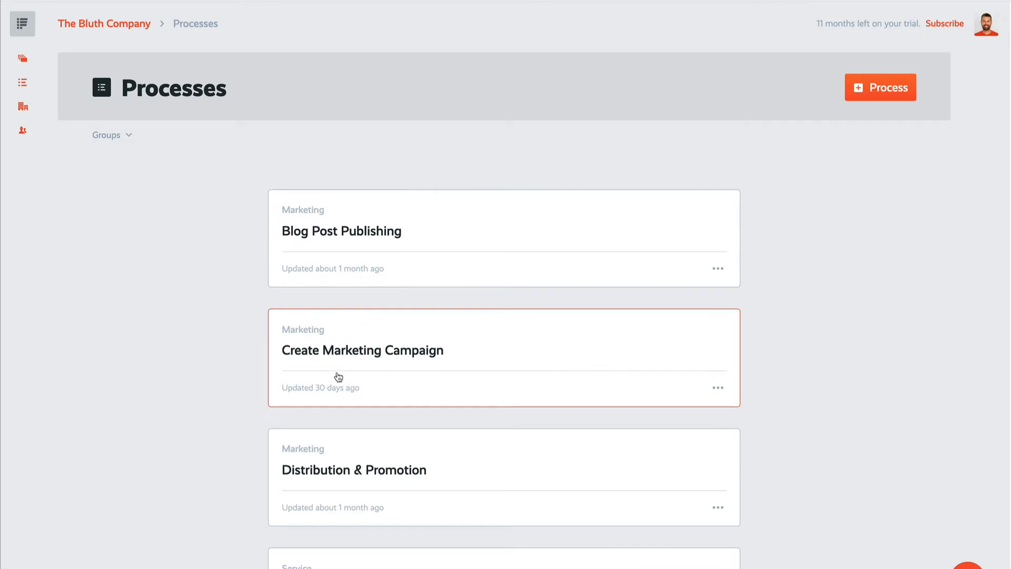
left_click(477, 364)
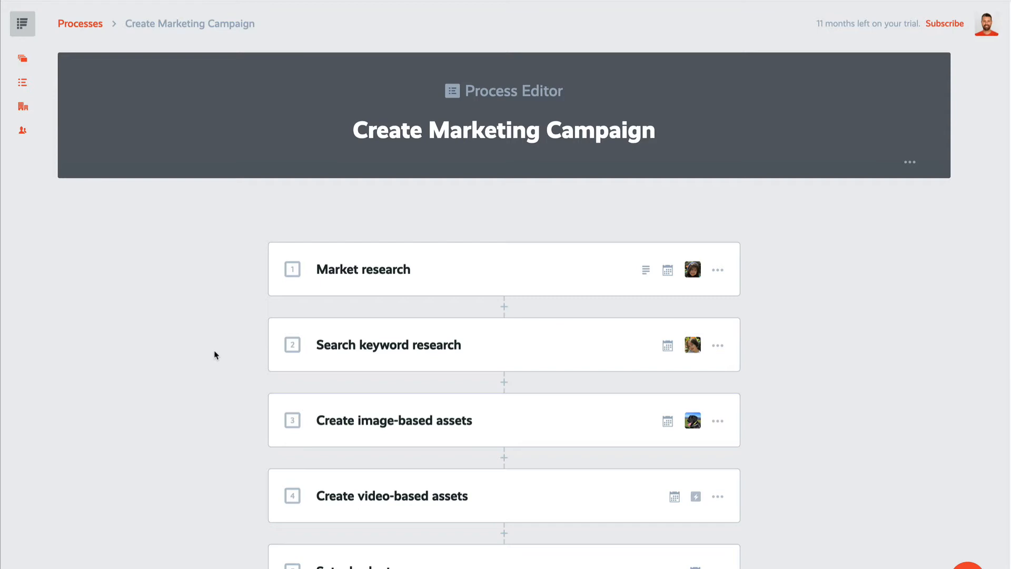
scroll(214, 354, "down", 4)
scroll(214, 354, "up", 4)
Step: Rename the Market research step to "Conduct Industry market research" and collapse it
scroll(143, 475, "down", 1)
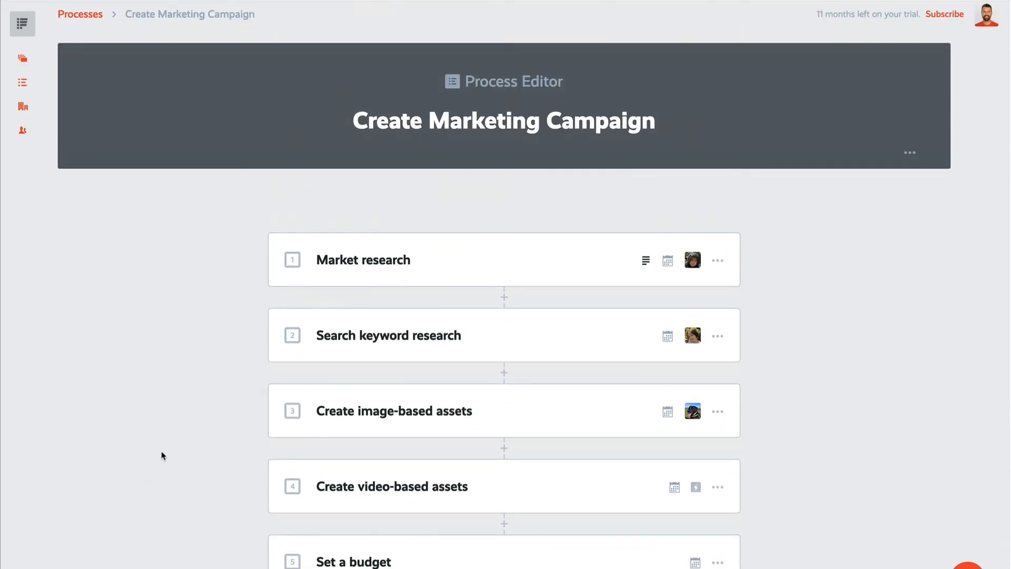
left_click(504, 272)
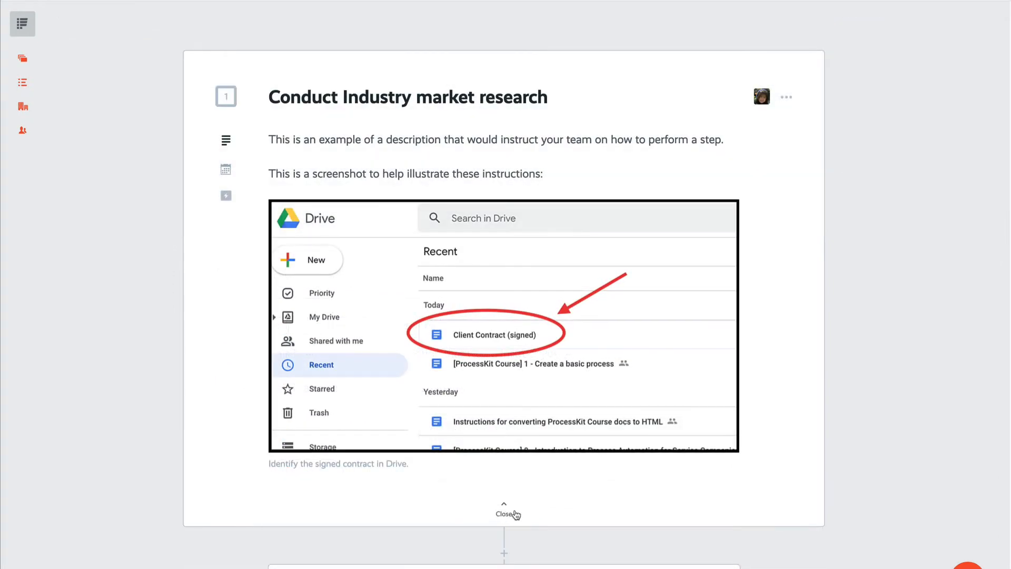
left_click(517, 515)
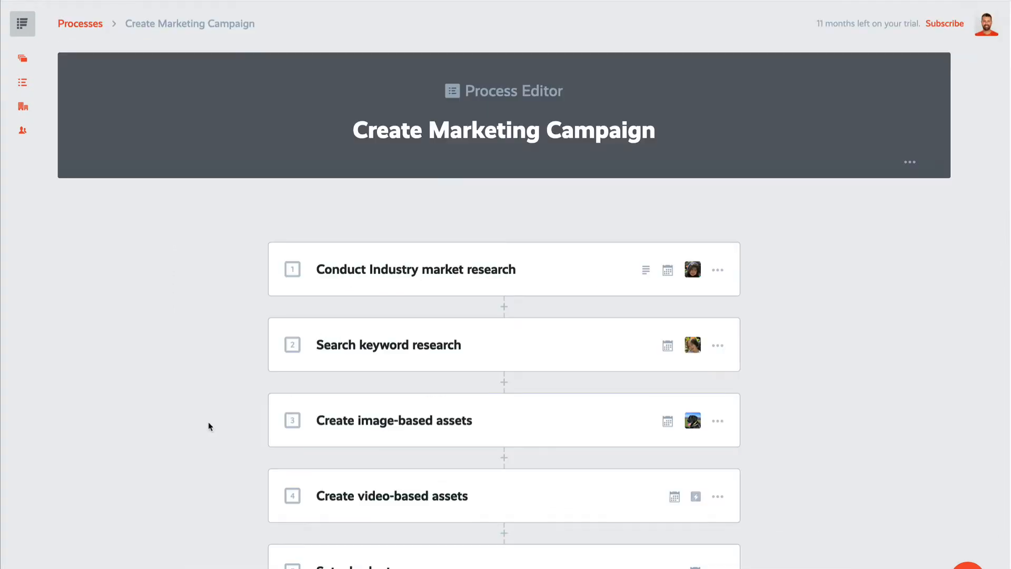
Step: Add the description "Follow these instructions:" with an embedded Loom video to the Search keyword research step and save it
left_click(508, 360)
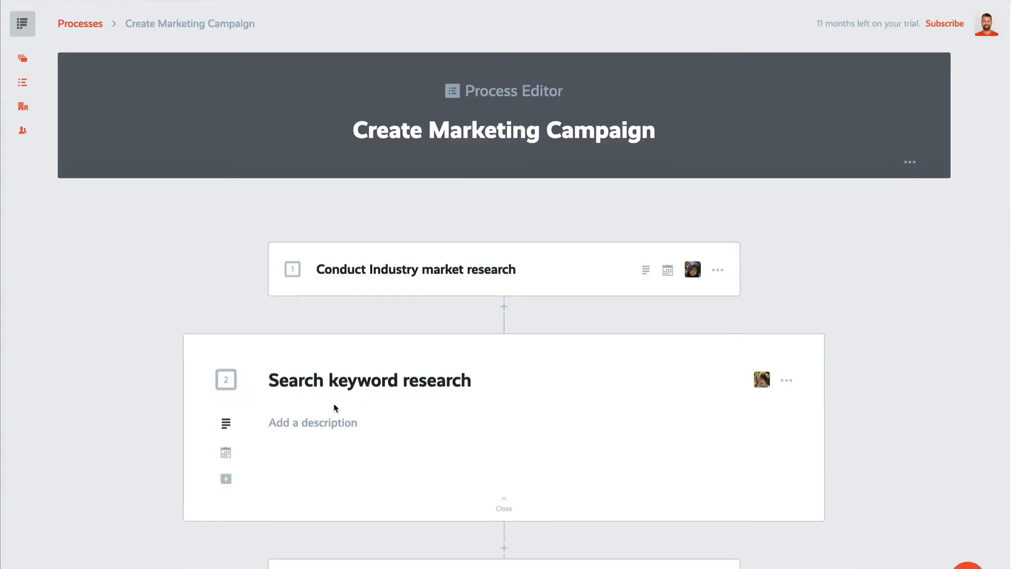
left_click(321, 423)
left_click(330, 455)
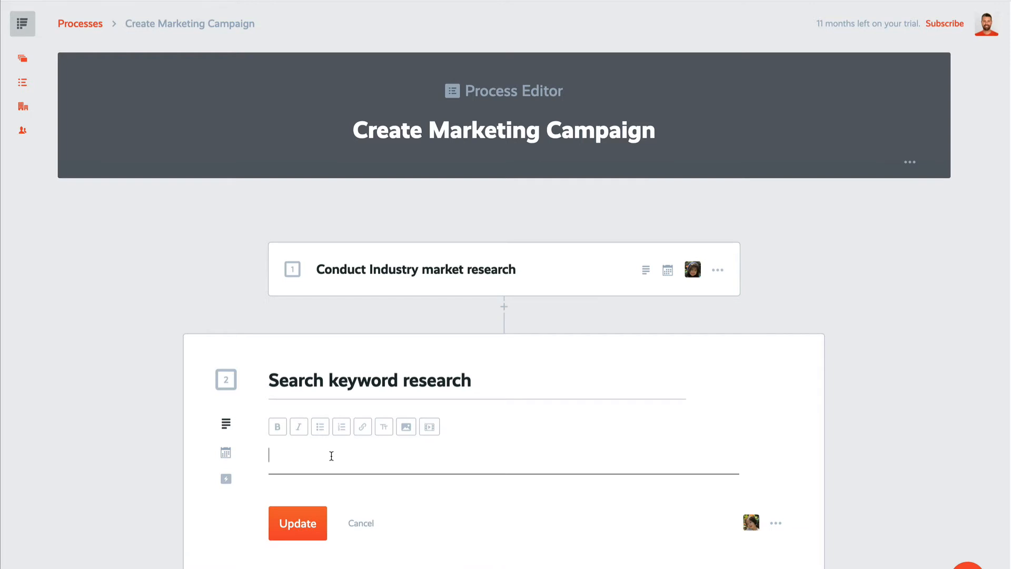
type("Follow these instructions:")
key("Return")
left_click(429, 428)
left_click(346, 475)
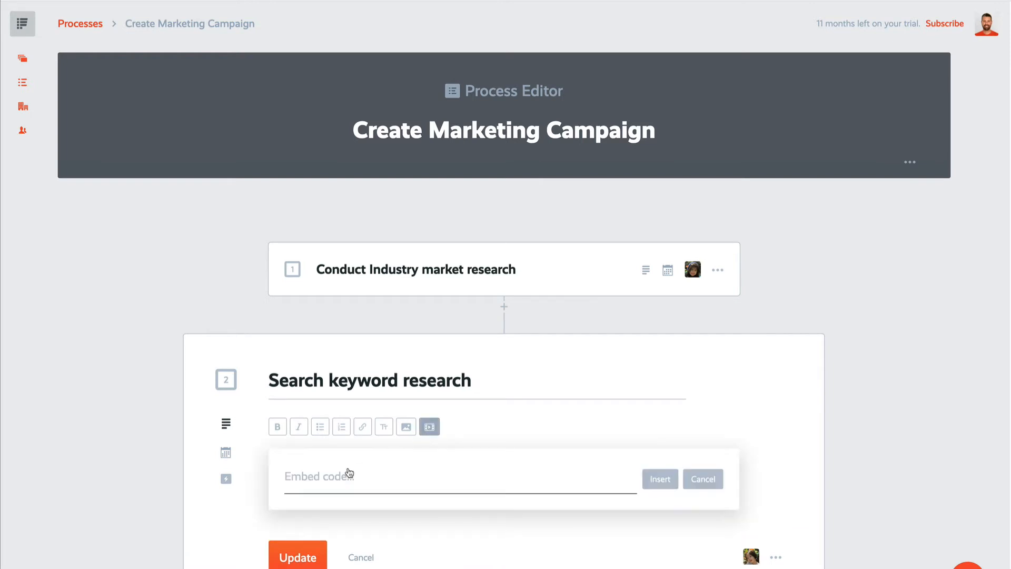
key("ctrl+v")
left_click(659, 480)
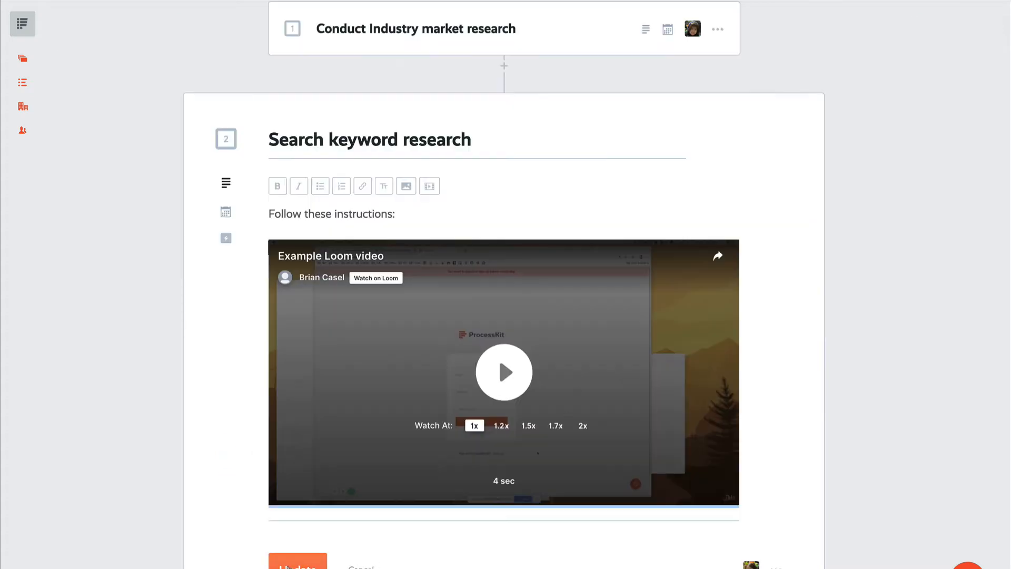
left_click(297, 563)
Step: Add a "Change tags on this project" action to the Create image-based assets step, choosing a tag to add to the project
left_click(505, 436)
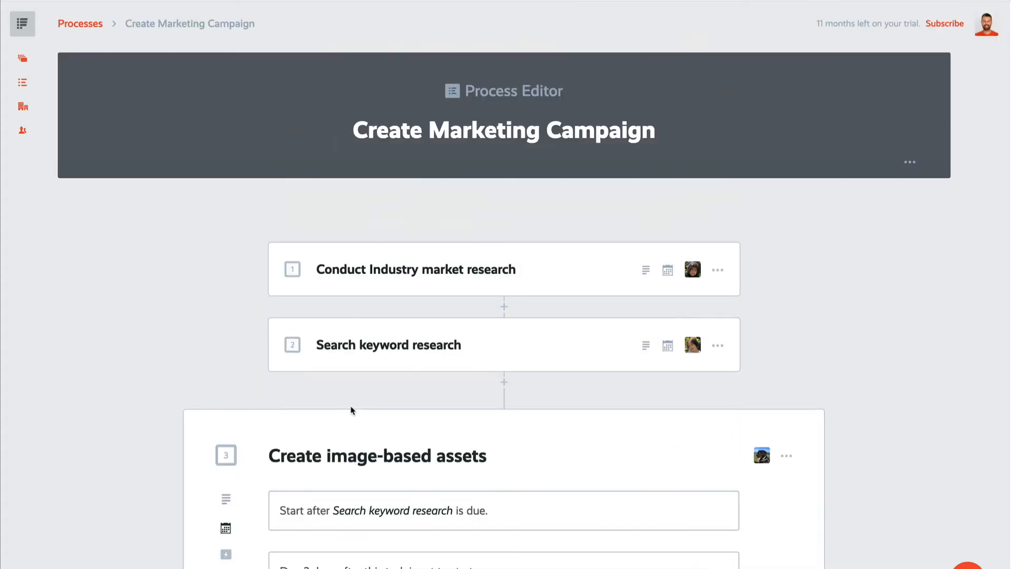
left_click(224, 379)
scroll(395, 379, "down", 4)
left_click(387, 405)
left_click(393, 304)
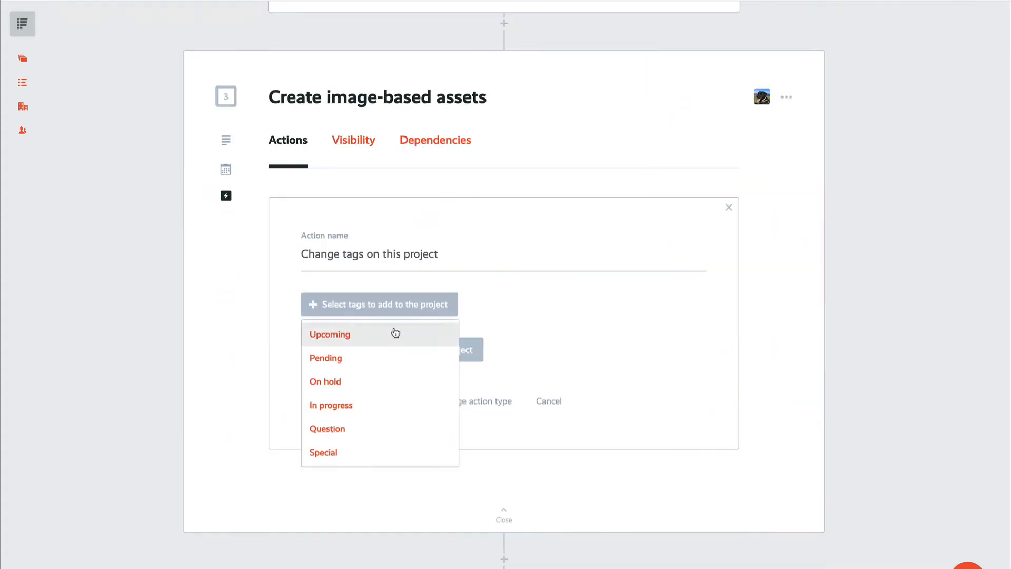
left_click(393, 357)
left_click(408, 420)
left_click(503, 392)
scroll(216, 373, "up", 7)
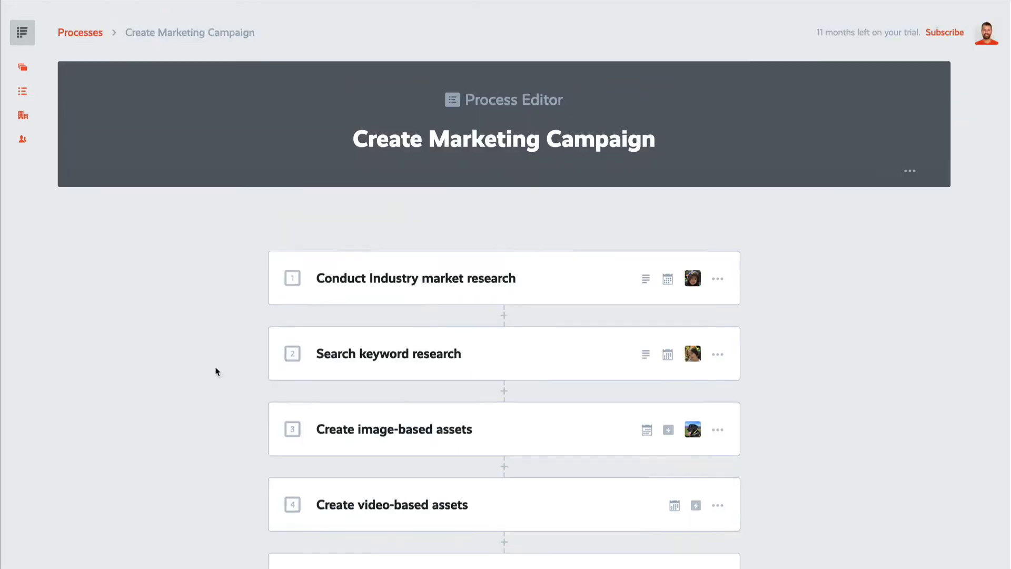
Step: Move the Connect to Analytics step down one place, below Configure marketing tools
scroll(217, 372, "down", 3)
scroll(217, 372, "down", 4)
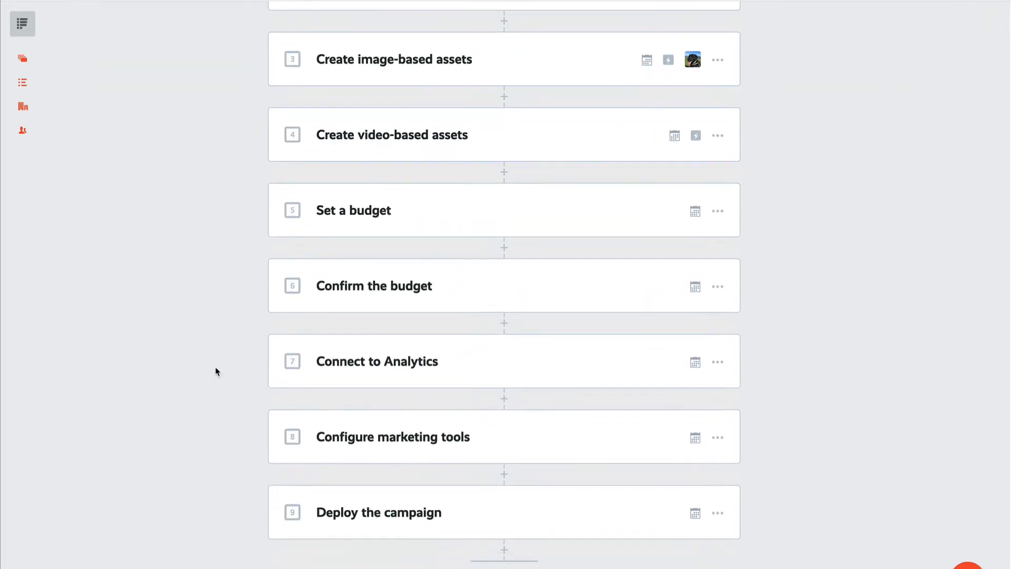
left_click(718, 362)
left_click(658, 437)
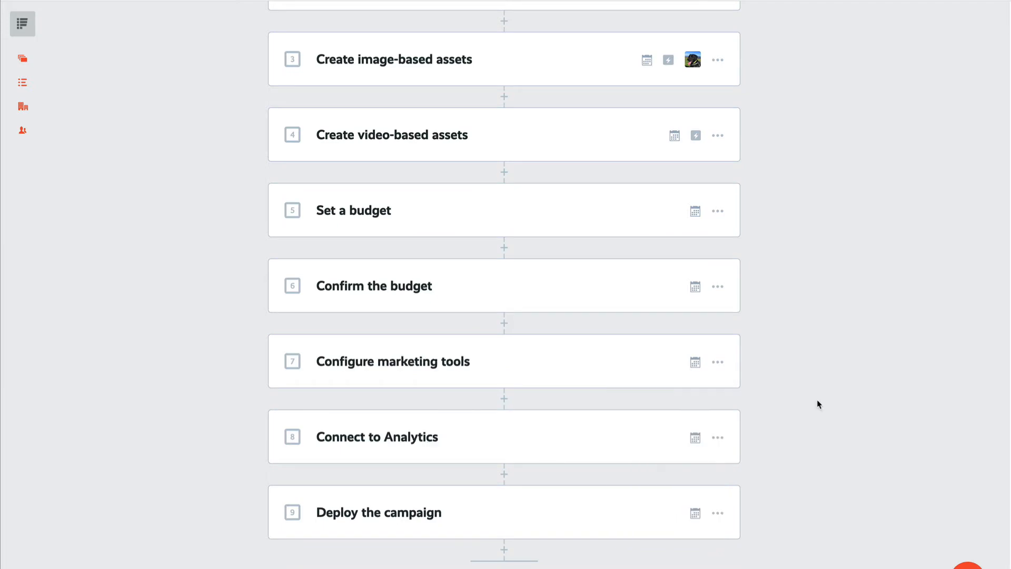
Step: Assign the first listed team member to the Set a budget step
scroll(842, 384, "up", 7)
scroll(863, 366, "down", 4)
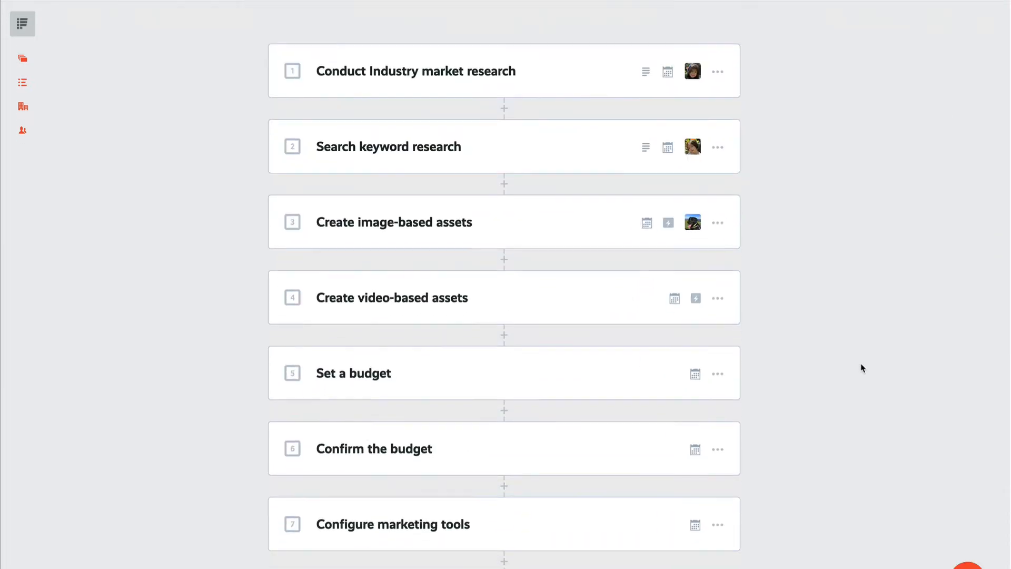
left_click(718, 374)
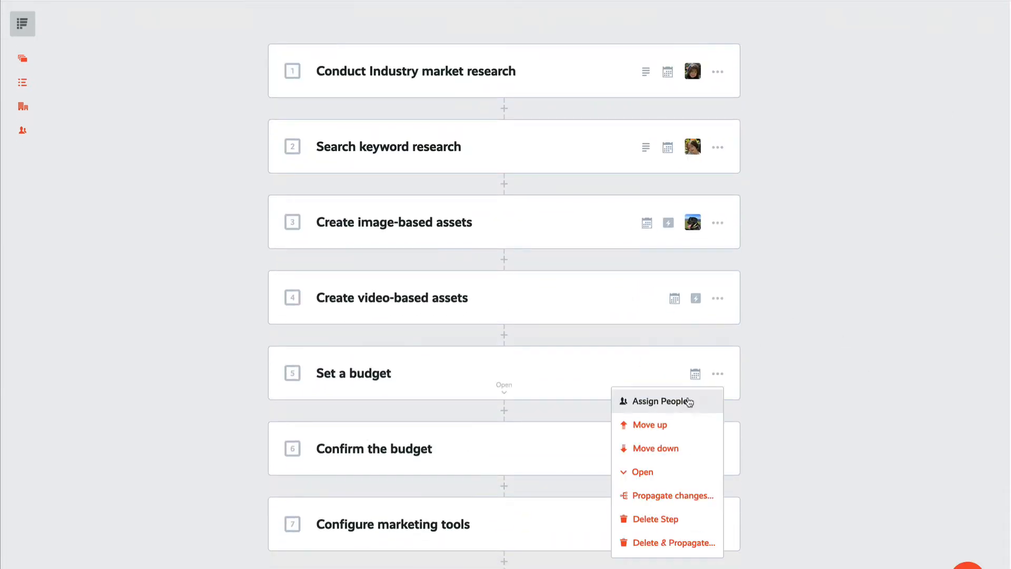
left_click(690, 402)
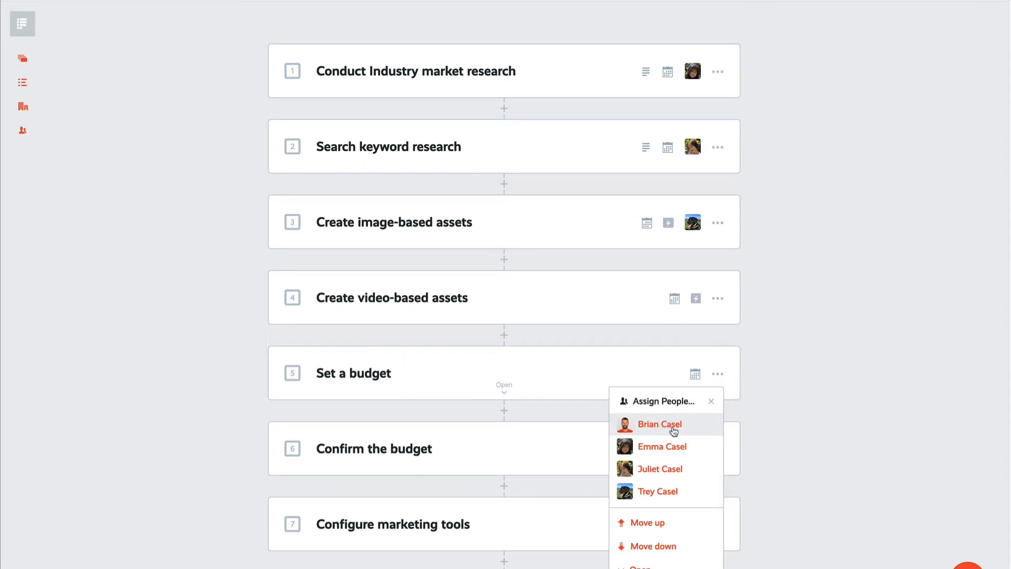
left_click(667, 428)
Step: Delete the Confirm the budget step and propagate the deletion to its copied tasks in all active projects
scroll(787, 391, "up", 4)
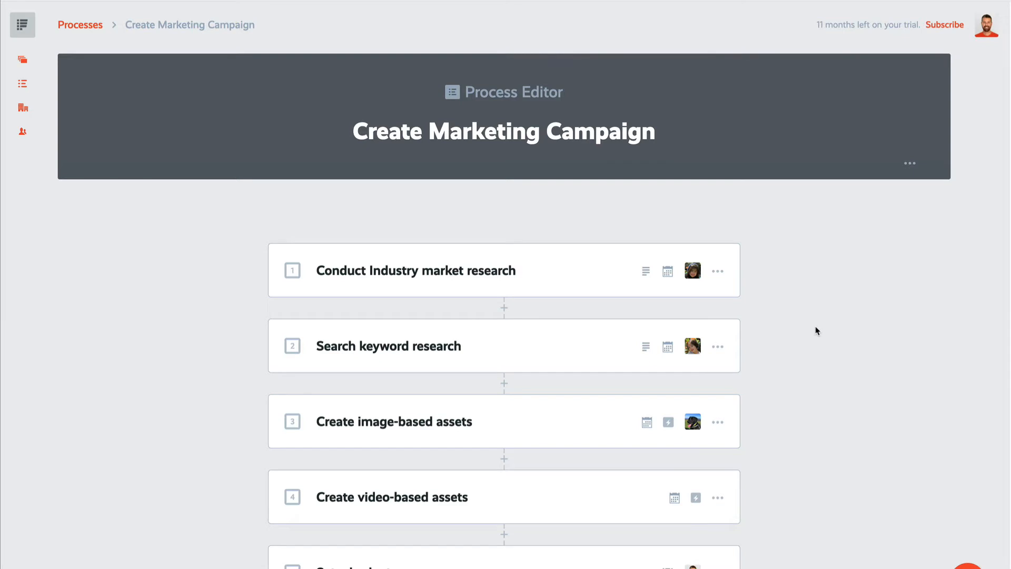
scroll(817, 330, "down", 4)
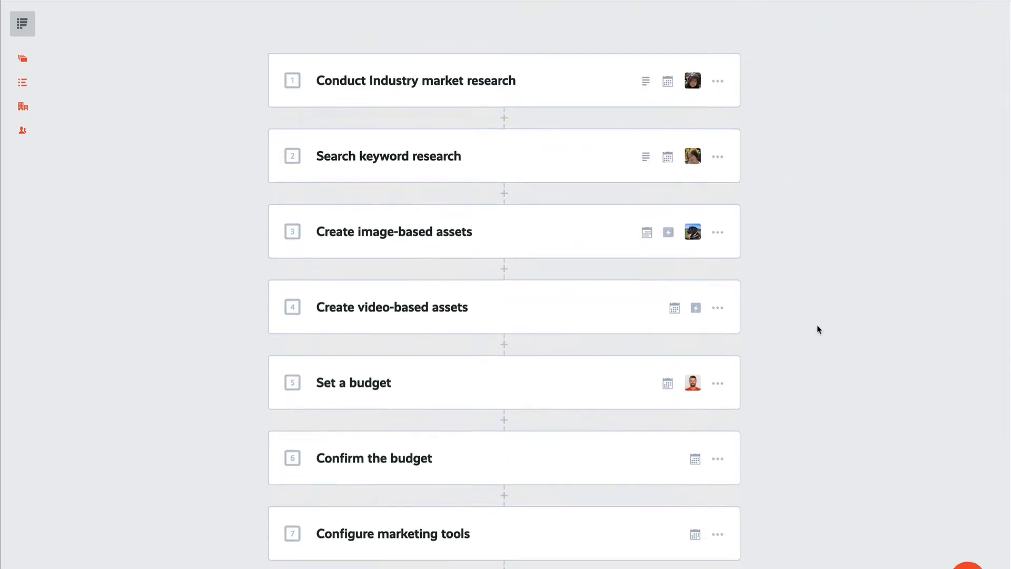
scroll(818, 326, "down", 3)
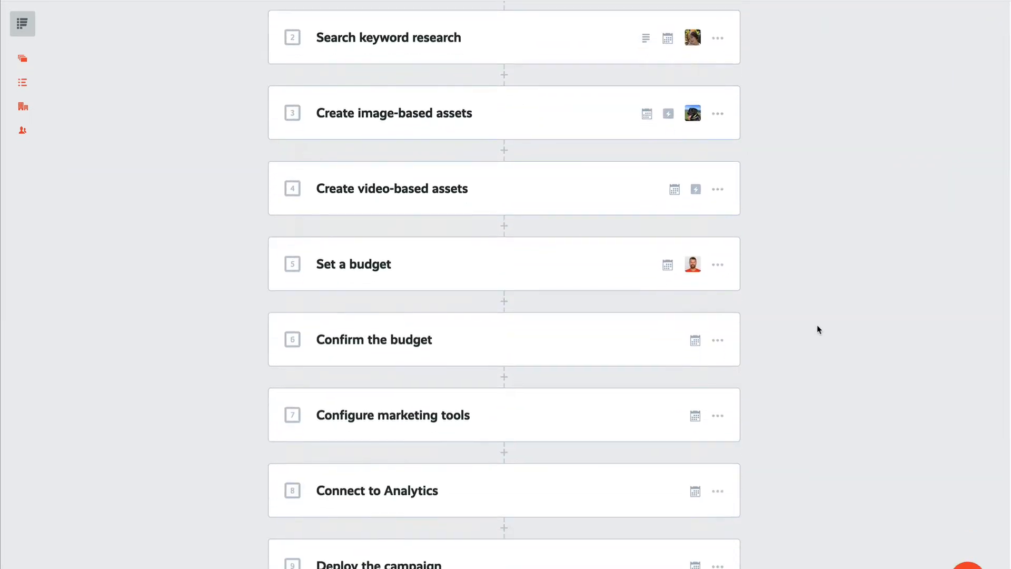
scroll(817, 330, "down", 2)
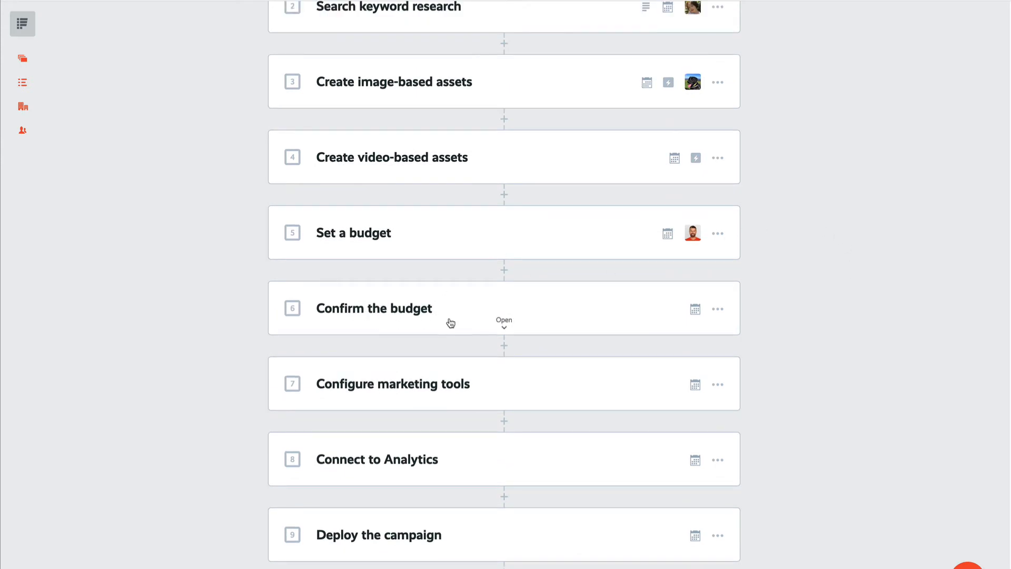
left_click(717, 311)
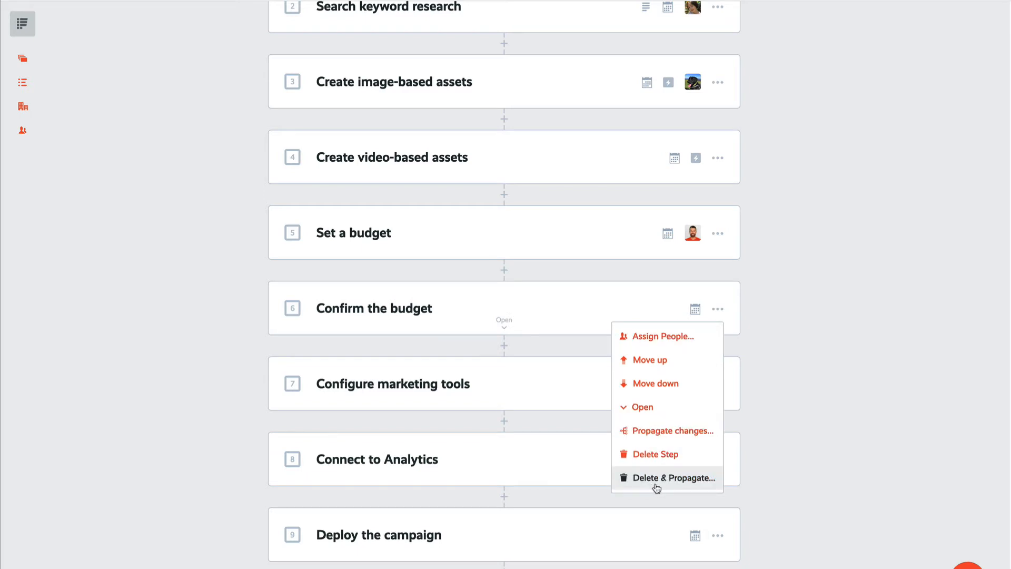
left_click(660, 479)
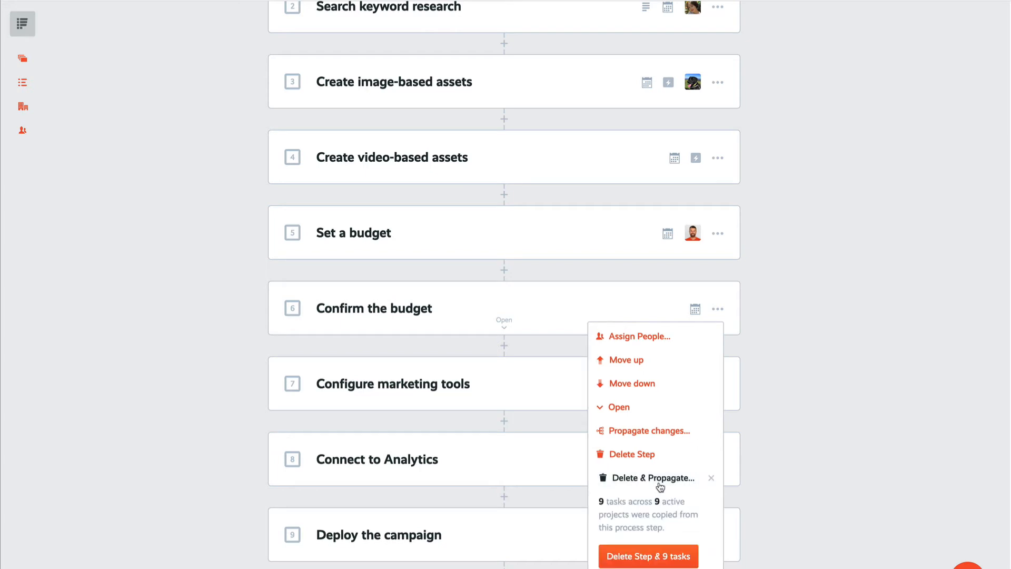
scroll(647, 471, "down", 1)
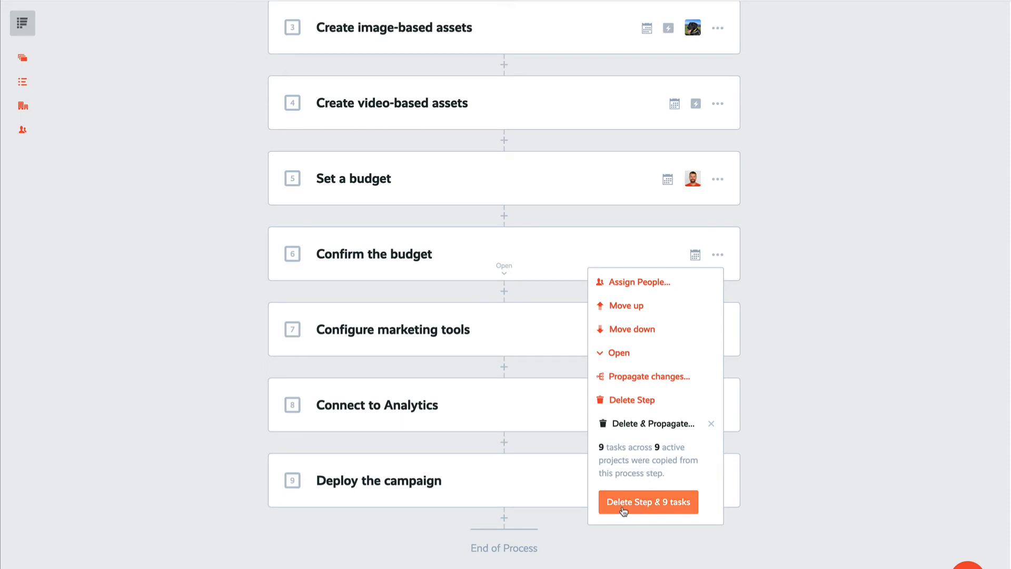
left_click(653, 509)
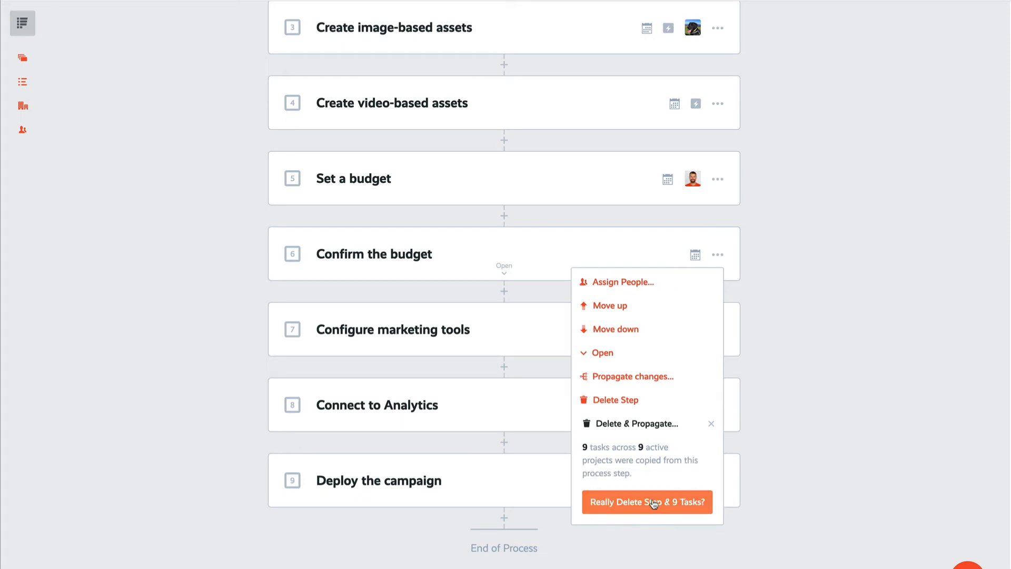
left_click(621, 514)
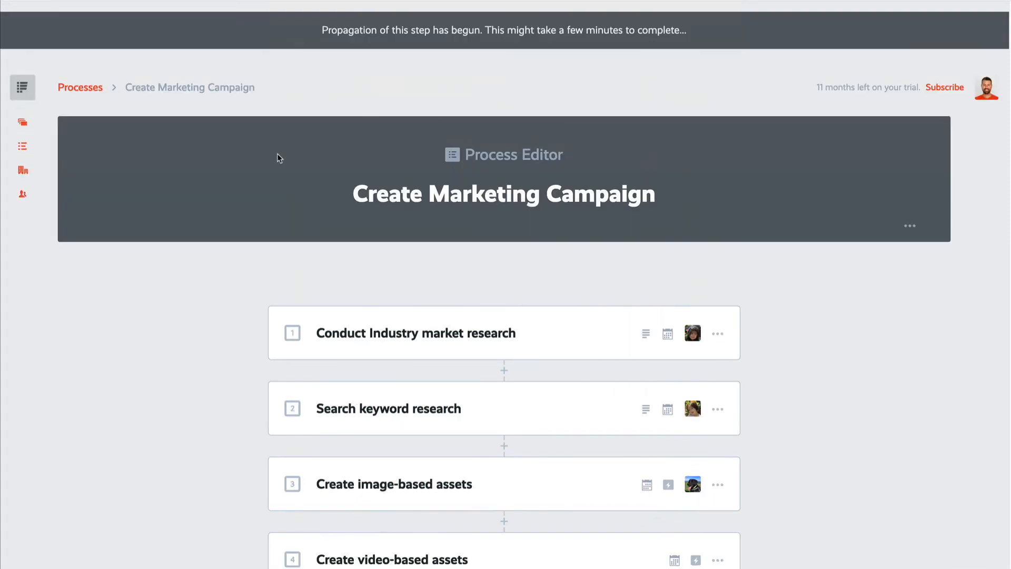
Step: Open the Marketing Funnel project on the Marketing Campaigns board and review its Create Marketing Campaign task list
mouse_move(29, 127)
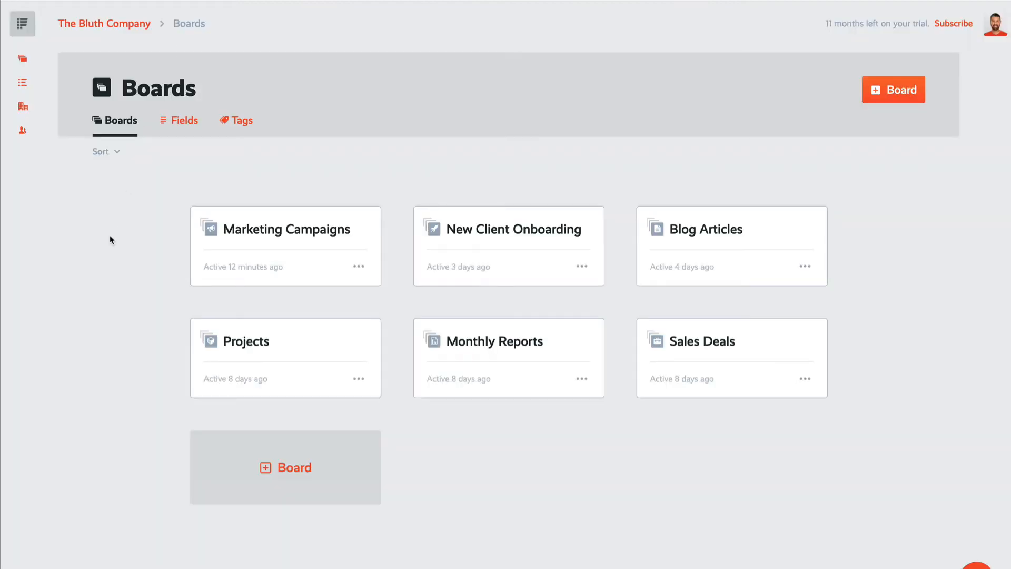
left_click(300, 245)
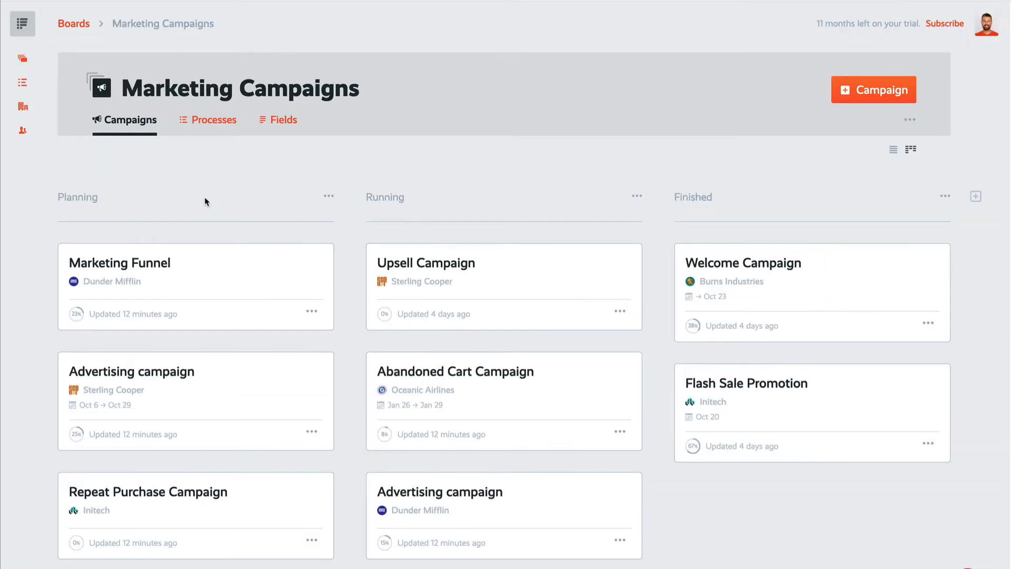
left_click(215, 280)
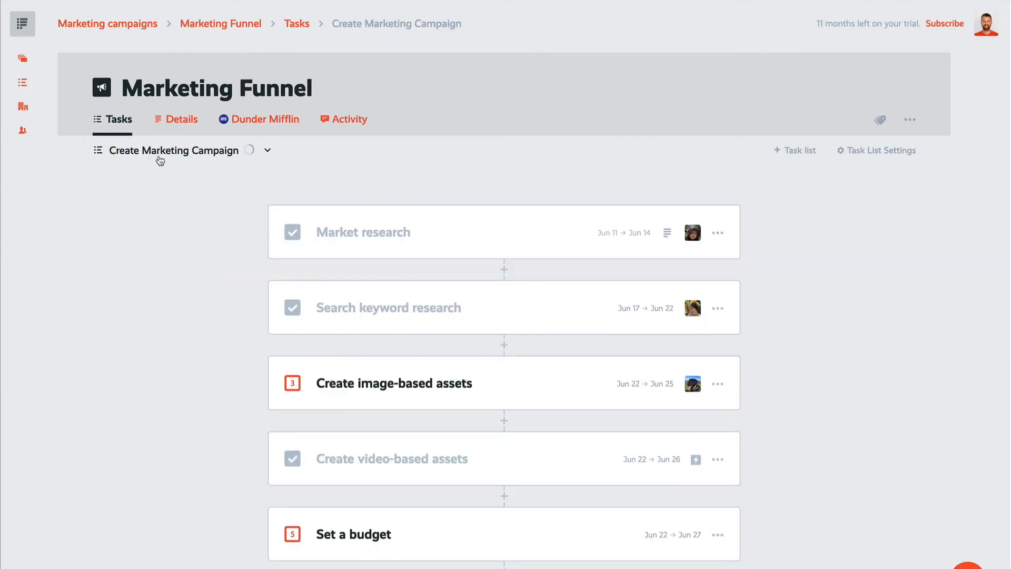
scroll(235, 319, "down", 4)
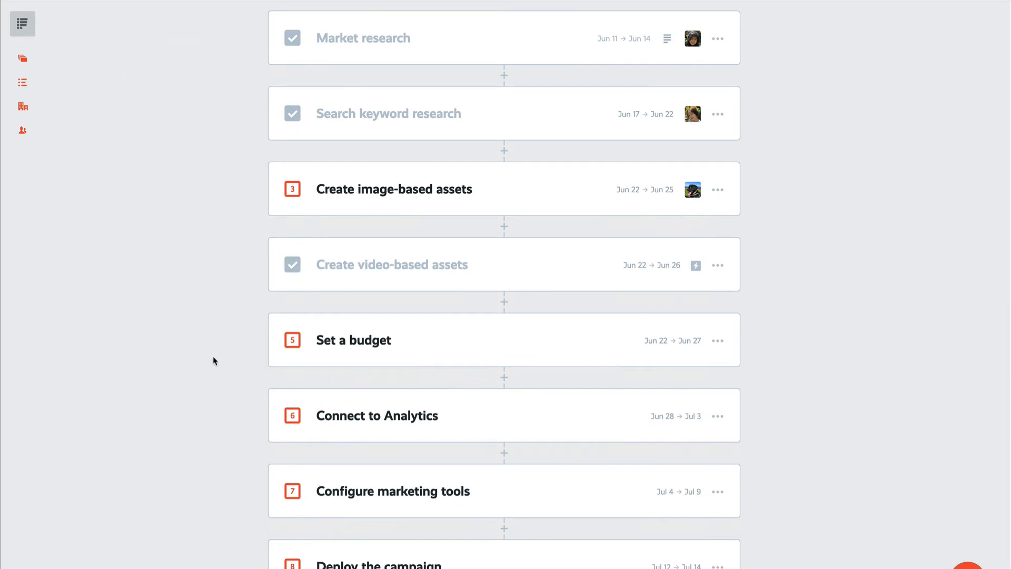
scroll(214, 360, "up", 4)
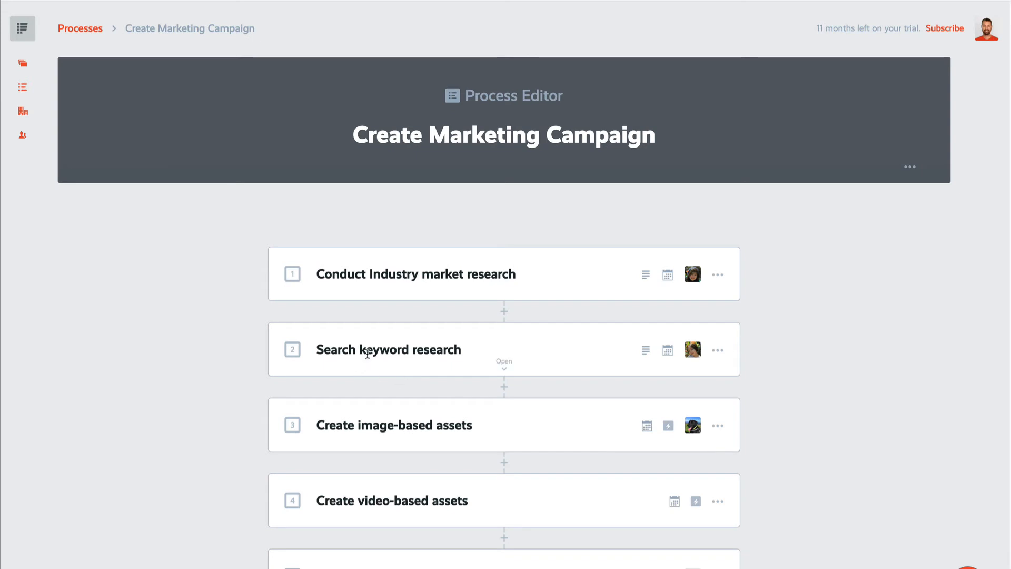
Step: Propagate the Search keyword research step to its copied tasks in all active projects, overwriting task details, assignments and automations
left_click(638, 356)
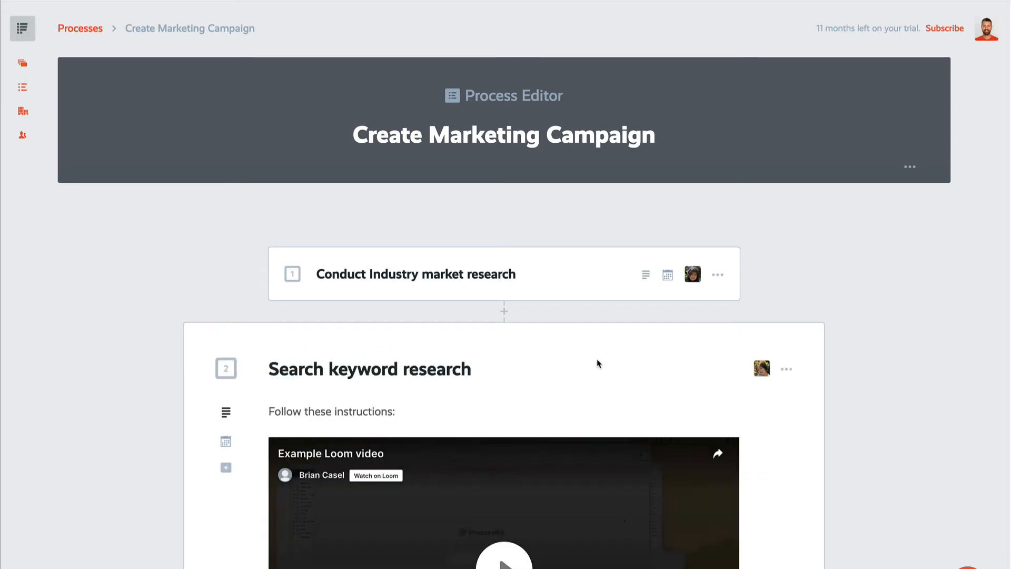
scroll(329, 349, "down", 1)
scroll(400, 353, "down", 3)
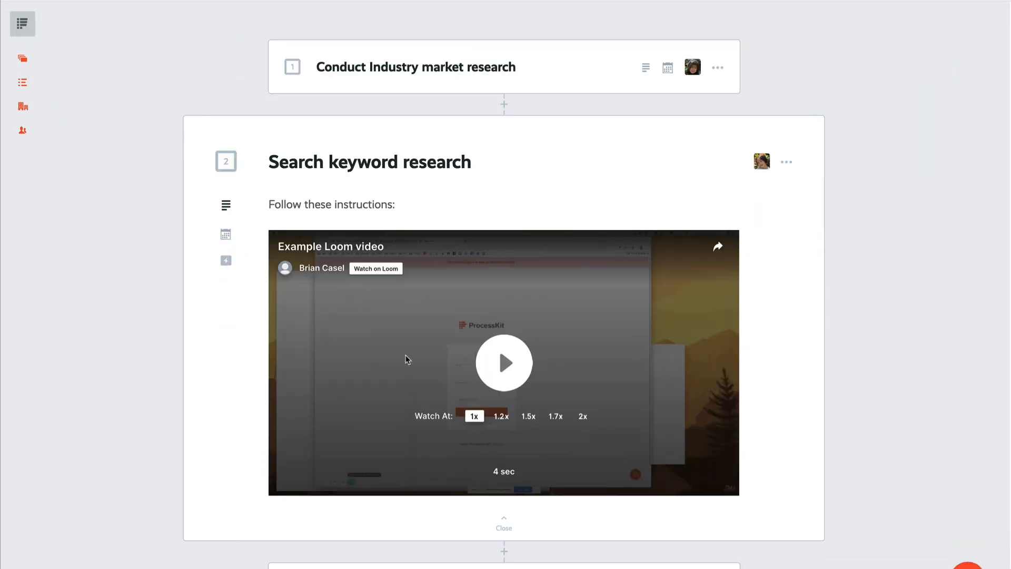
left_click(786, 163)
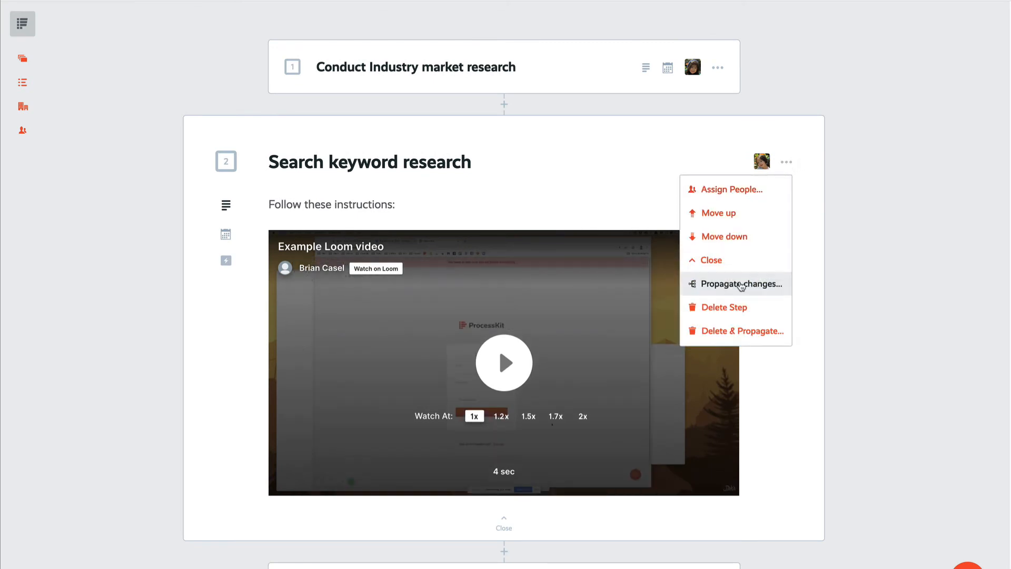
left_click(739, 284)
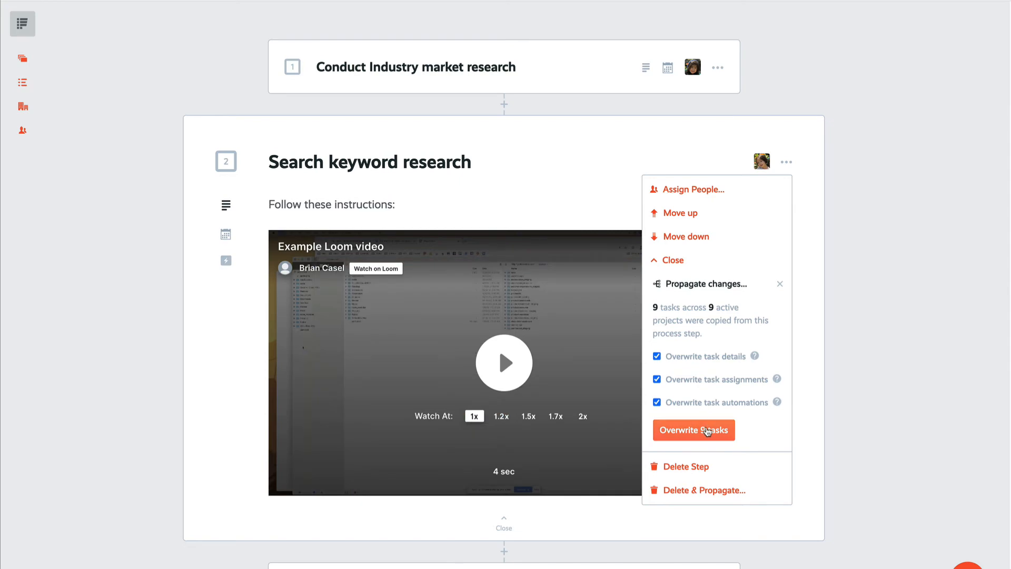
left_click(695, 430)
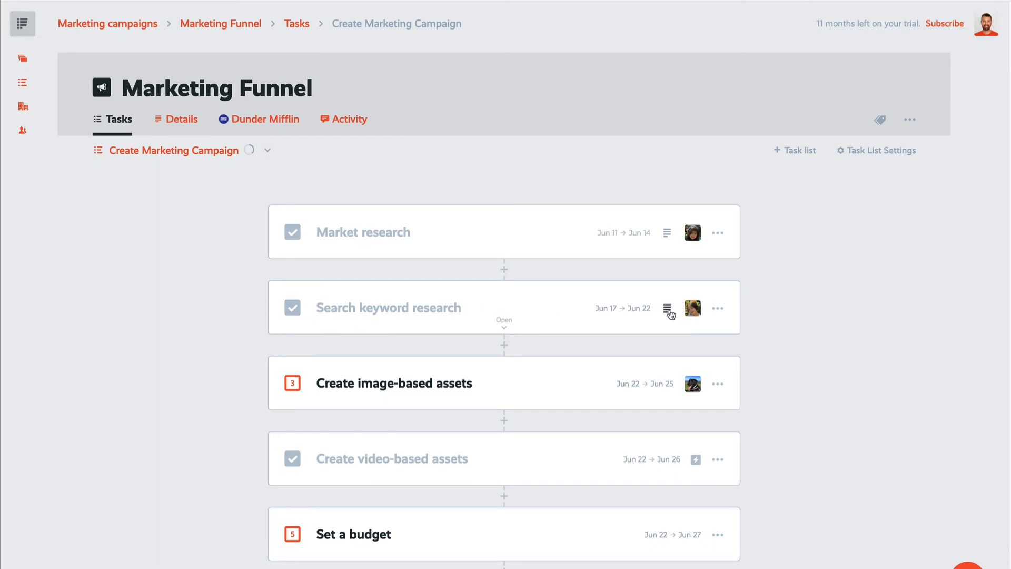
Step: Examine the Search keyword research task's instructions in the Marketing Funnel and Welcome Campaign projects
left_click(669, 309)
scroll(533, 302, "down", 4)
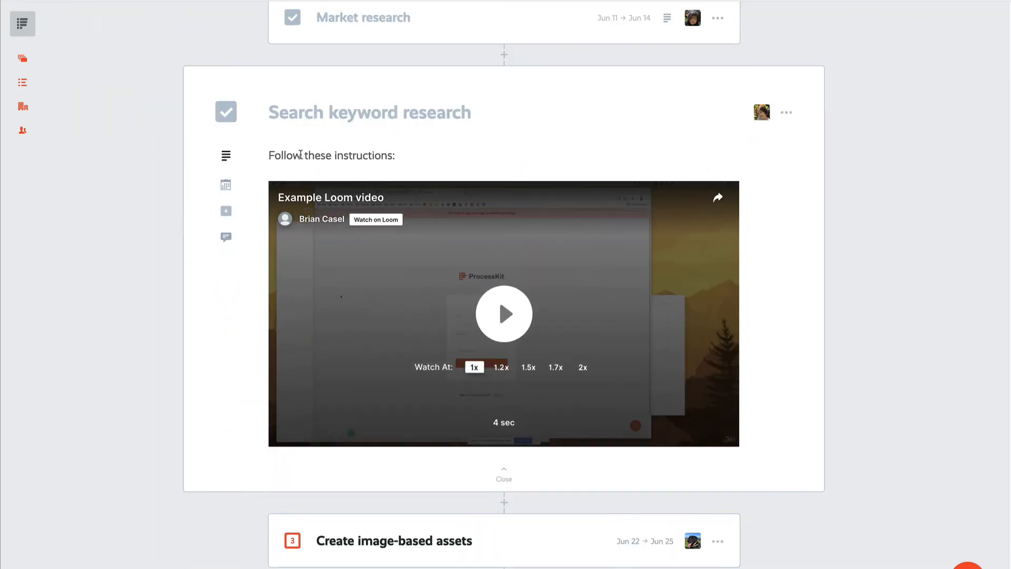
scroll(372, 159, "up", 4)
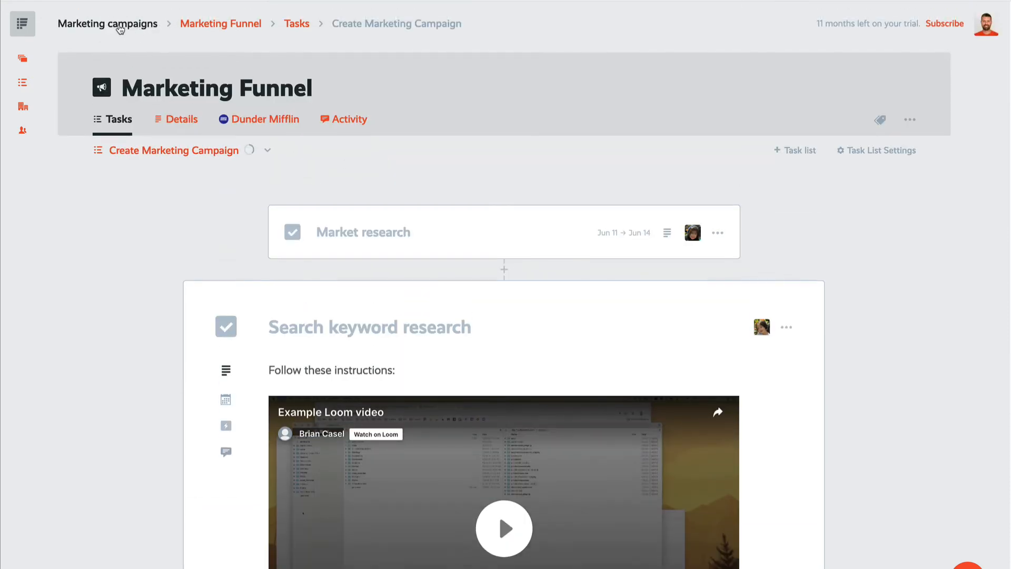
left_click(120, 29)
left_click(741, 289)
scroll(510, 278, "down", 1)
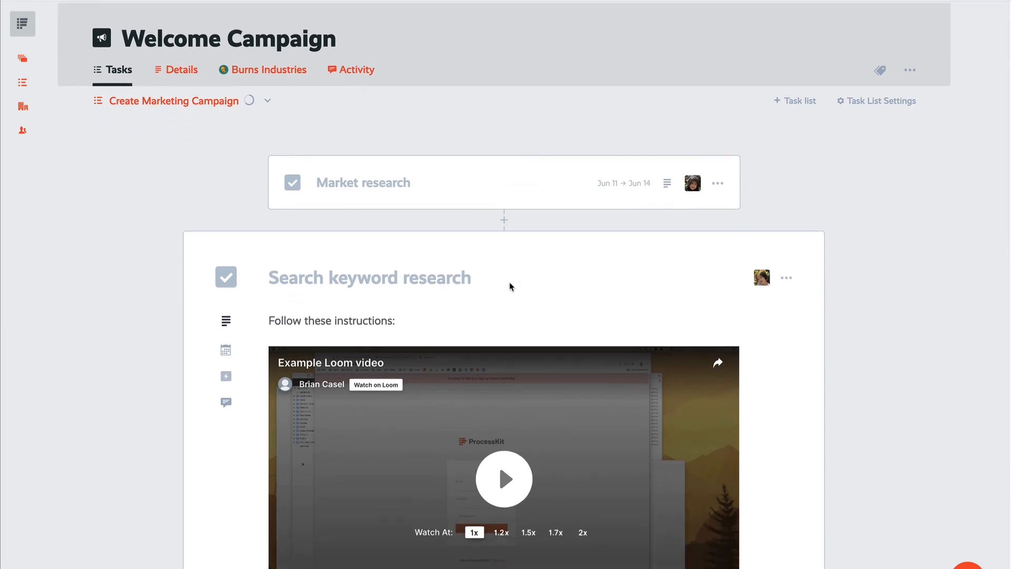
scroll(391, 330, "up", 1)
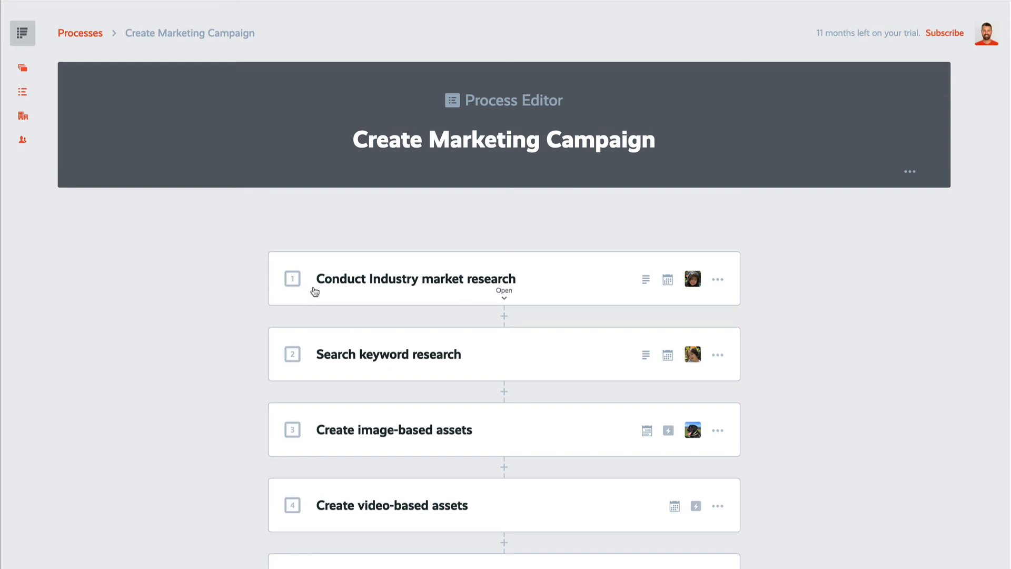
Step: Set the Conduct Industry market research step to start 10 days before the project starts and save the step
left_click(670, 282)
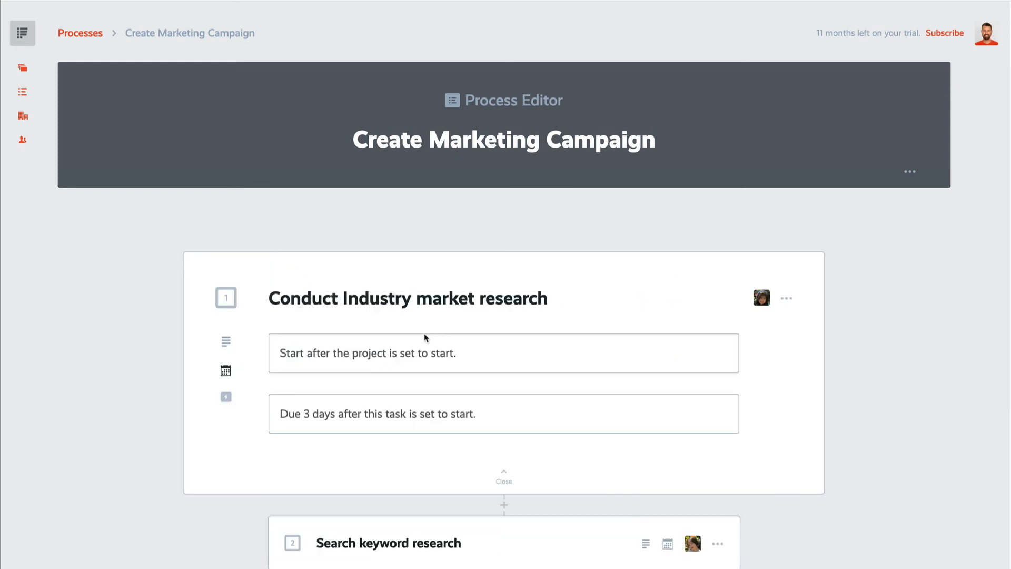
left_click(347, 355)
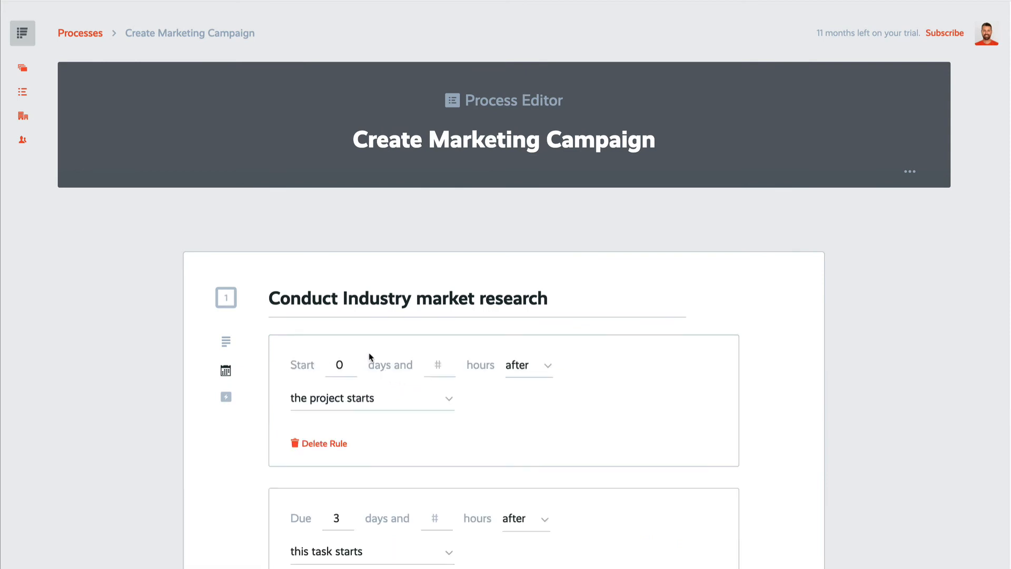
double_click(339, 371)
type("10")
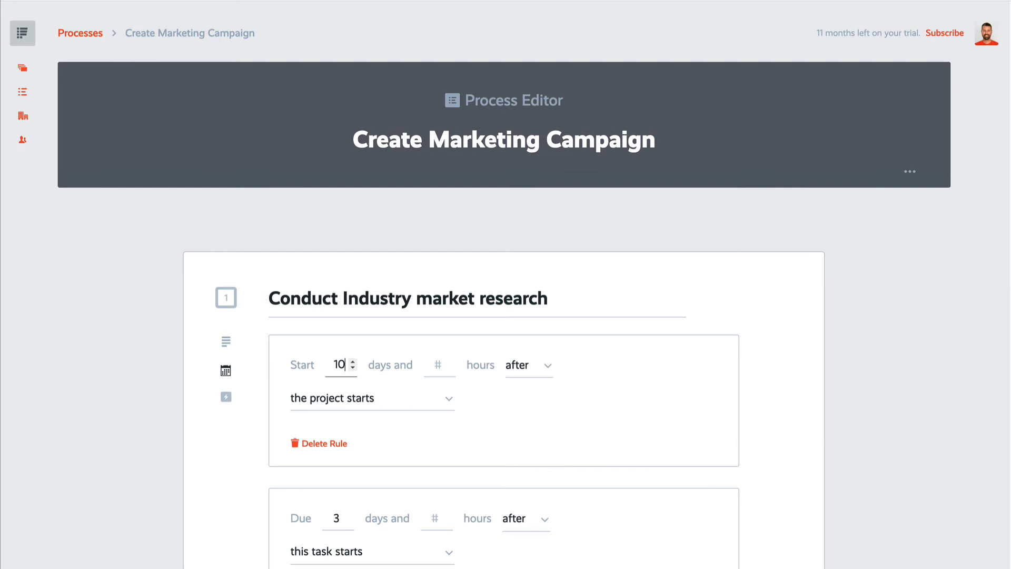
left_click(519, 365)
left_click(527, 345)
scroll(422, 408, "down", 5)
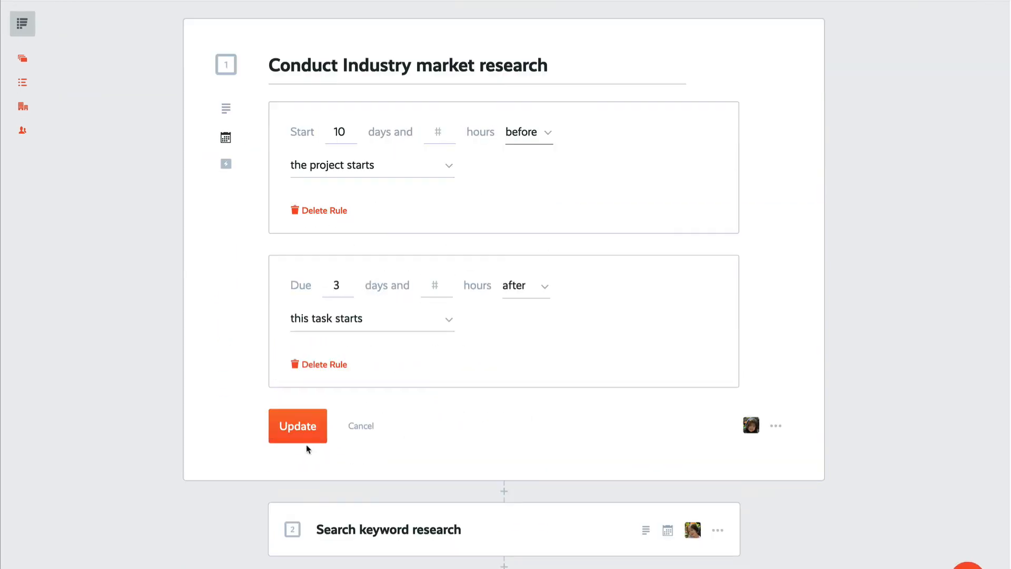
left_click(306, 438)
scroll(500, 263, "up", 3)
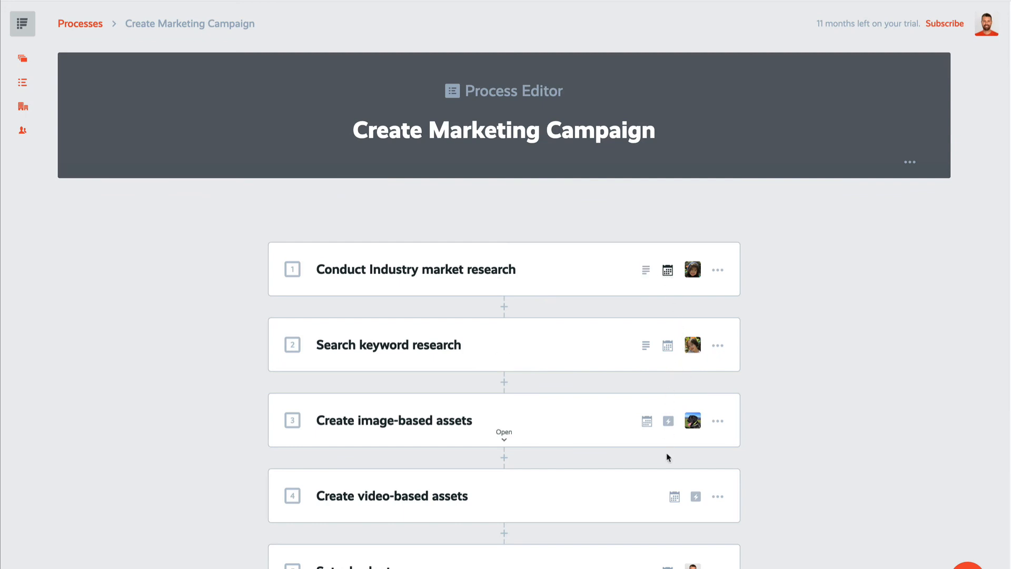
Step: Propagate the whole Create Marketing Campaign process, overwriting its copied task lists in all active projects
scroll(666, 495, "down", 2)
scroll(666, 495, "up", 2)
left_click(910, 163)
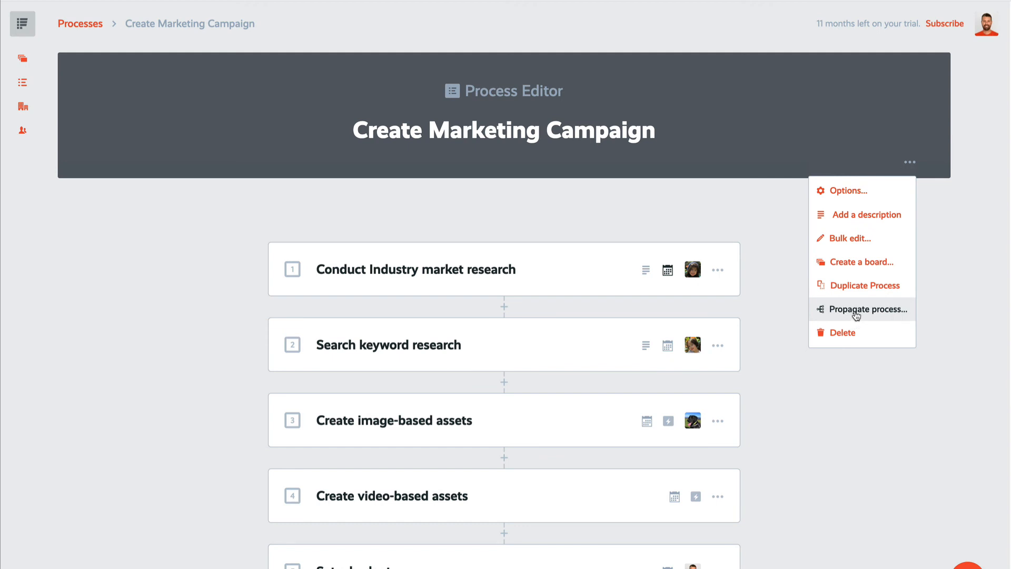
left_click(844, 315)
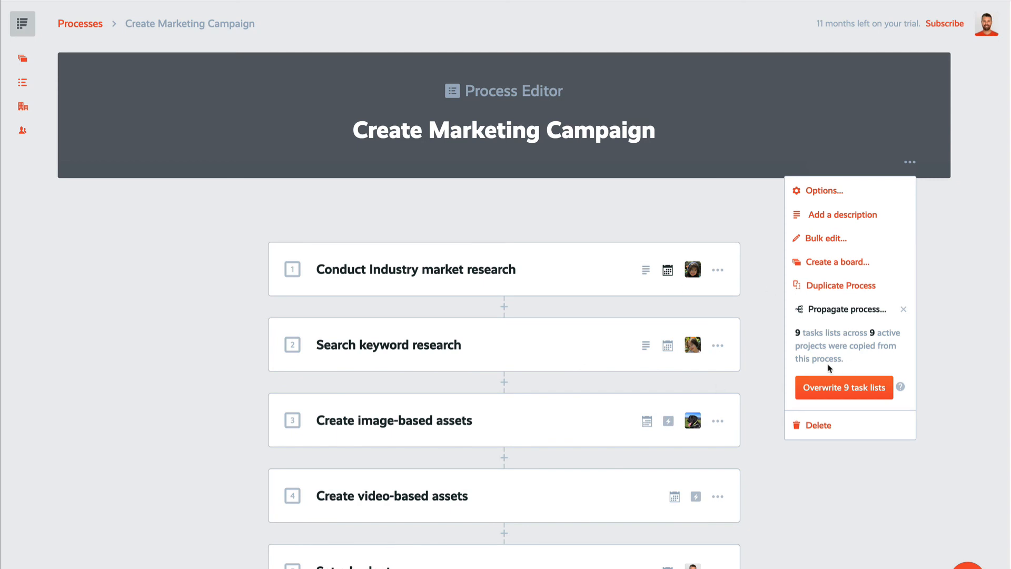
left_click(841, 390)
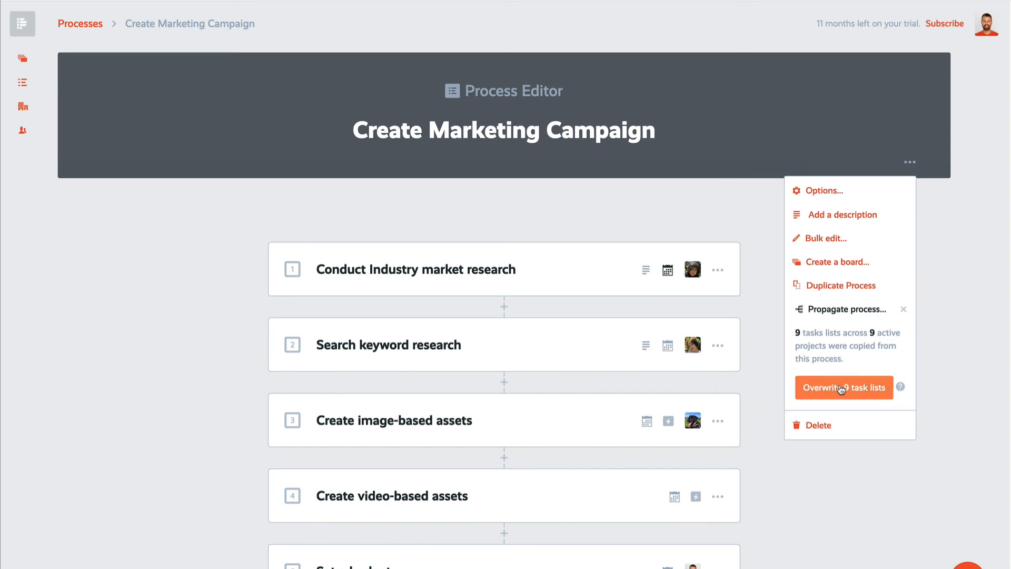
left_click(841, 390)
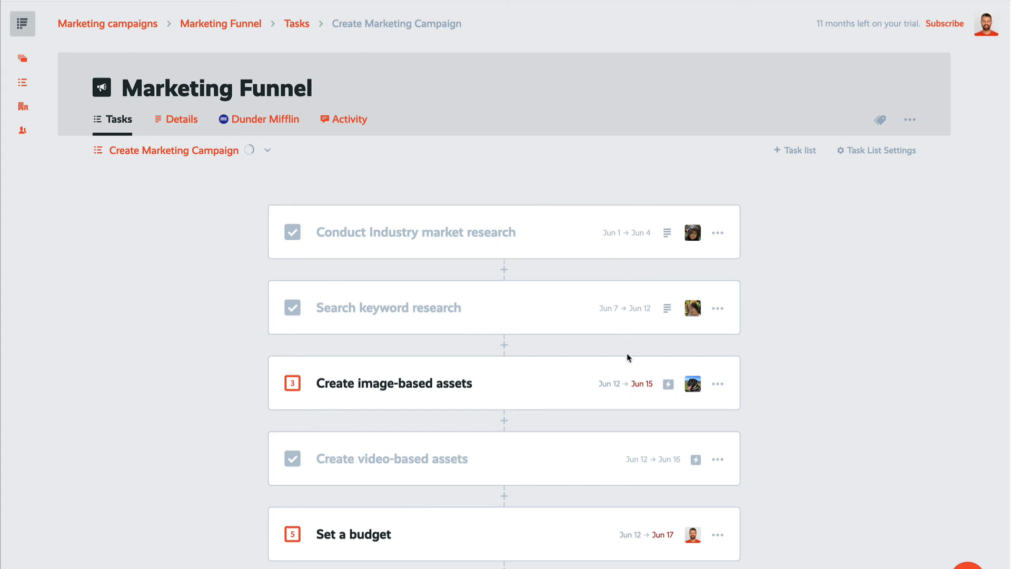
Step: Check the Marketing Funnel project's task names, order, dates, assignees and automations against the propagated process
scroll(664, 483, "down", 3)
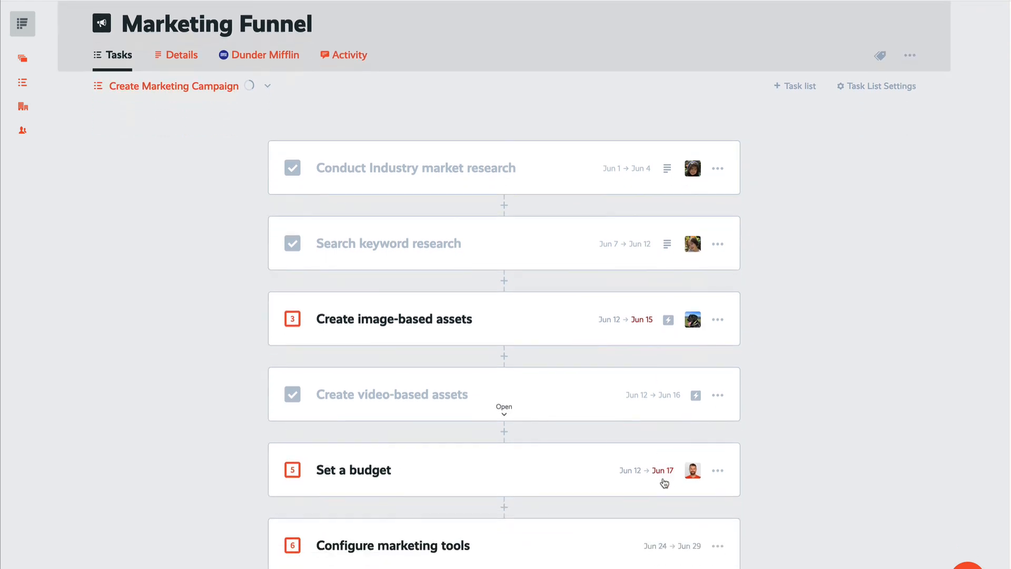
scroll(664, 482, "down", 4)
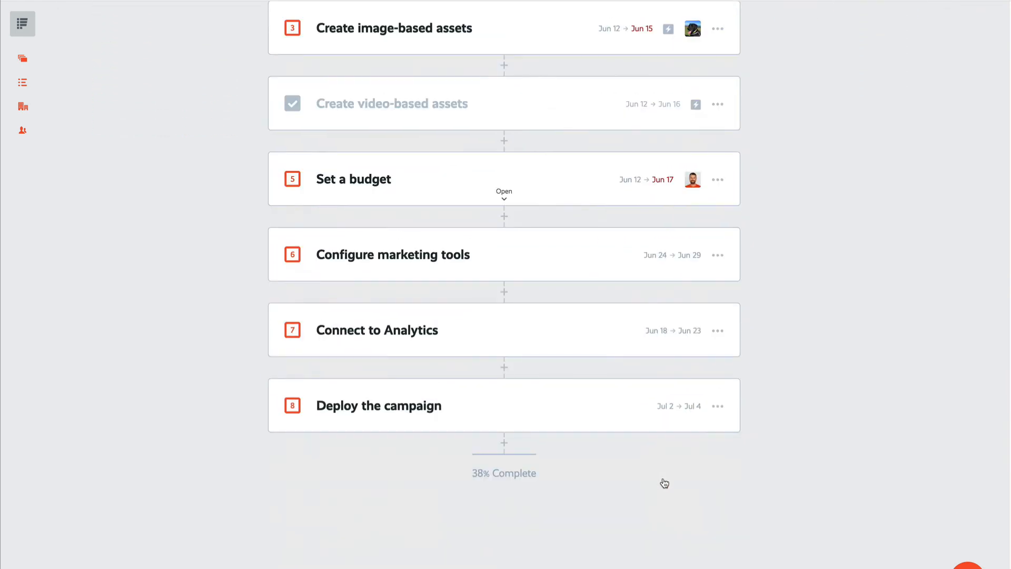
scroll(551, 206, "up", 6)
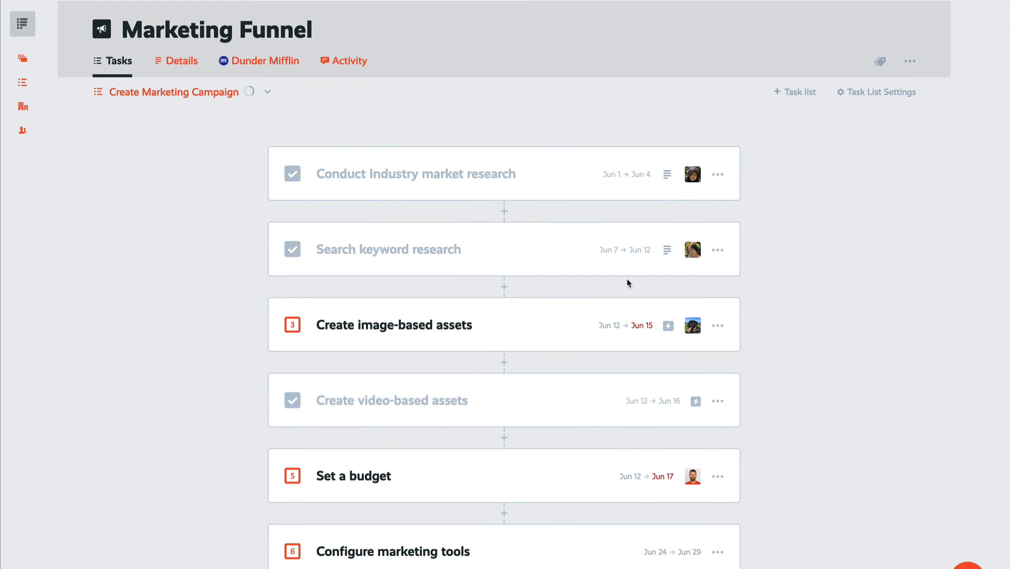
scroll(577, 223, "up", 1)
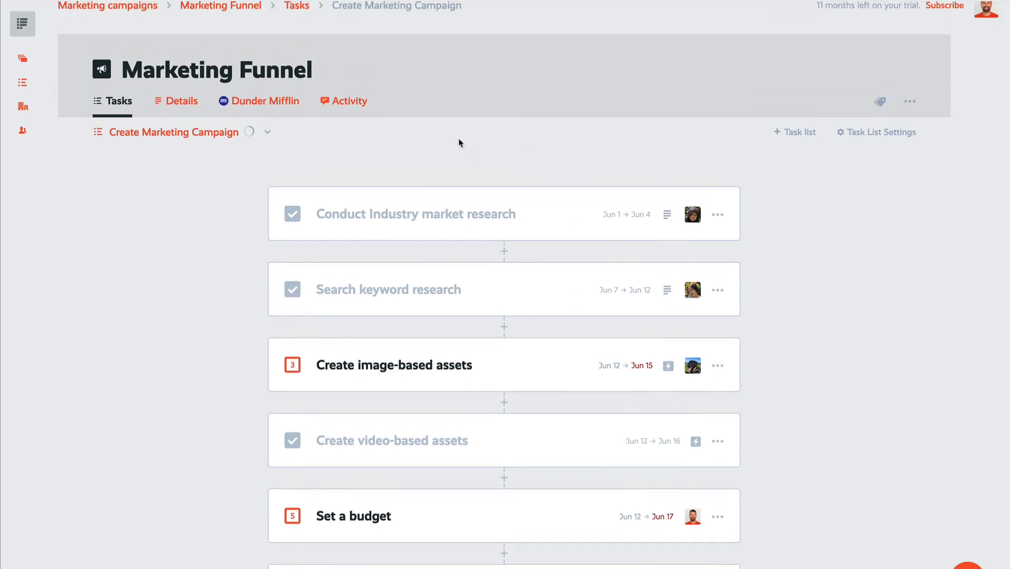
scroll(438, 152, "up", 1)
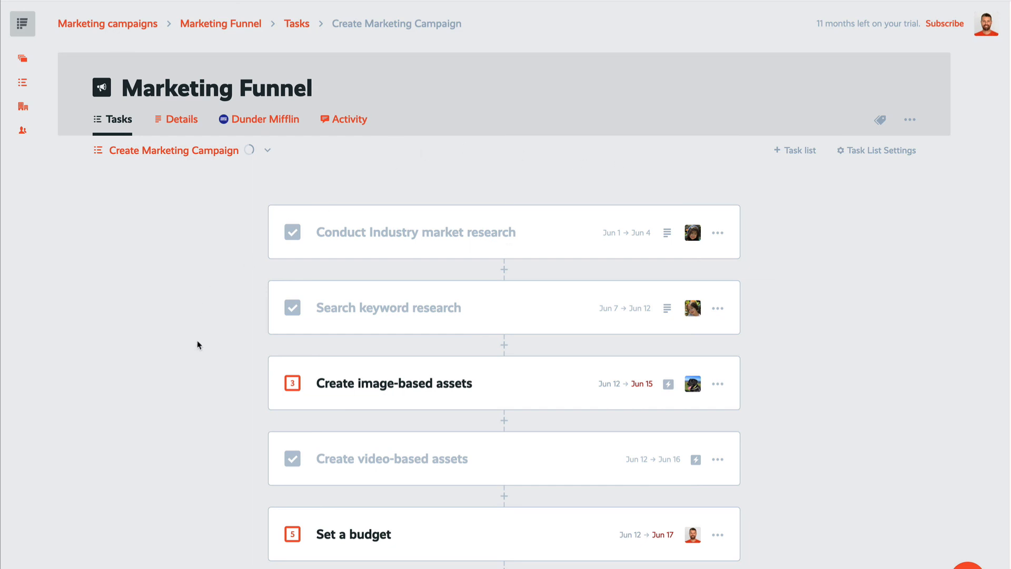
scroll(199, 344, "down", 1)
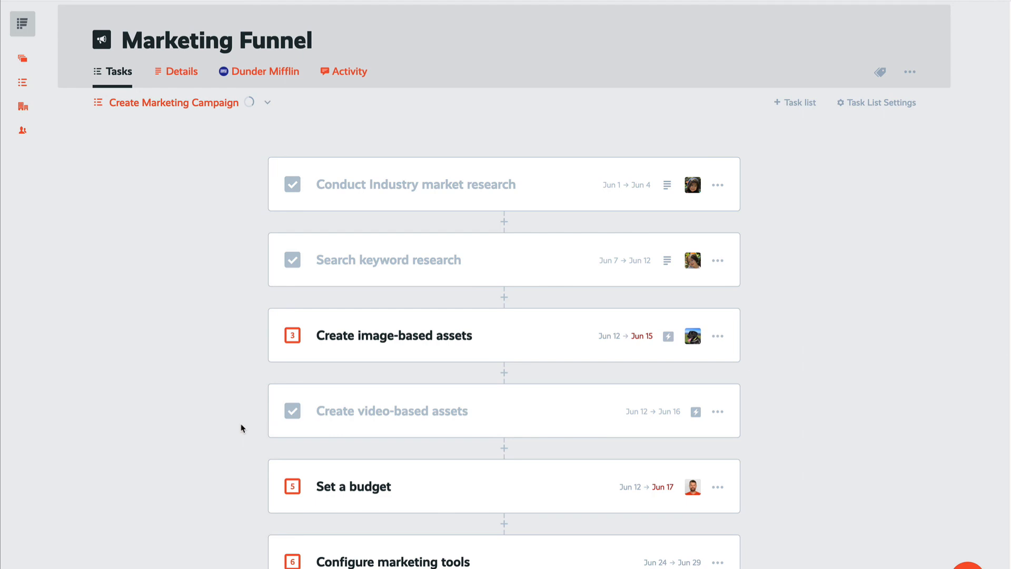
scroll(210, 416, "up", 1)
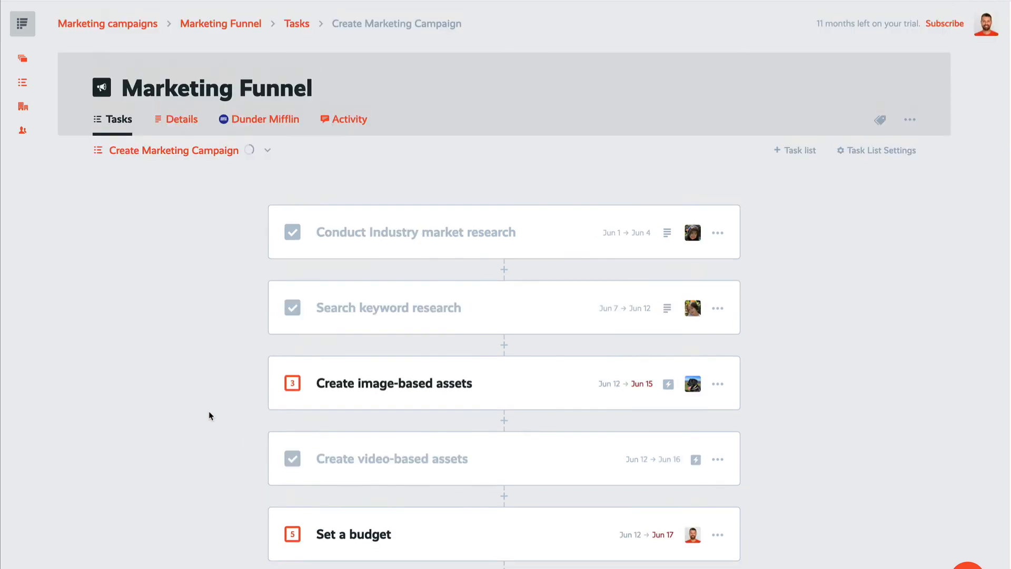